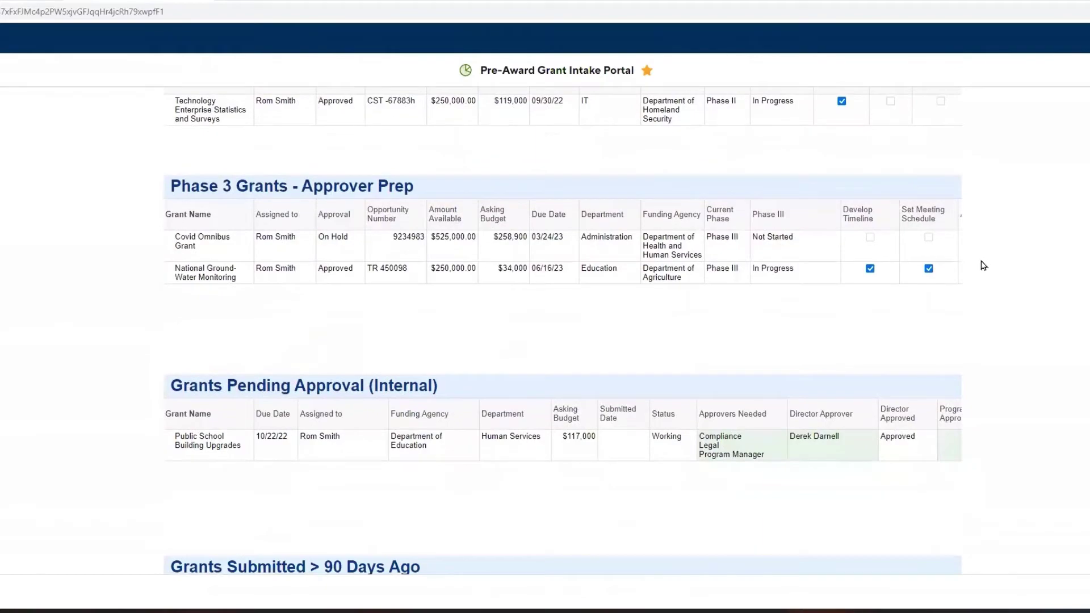
scroll(983, 266, up, 10)
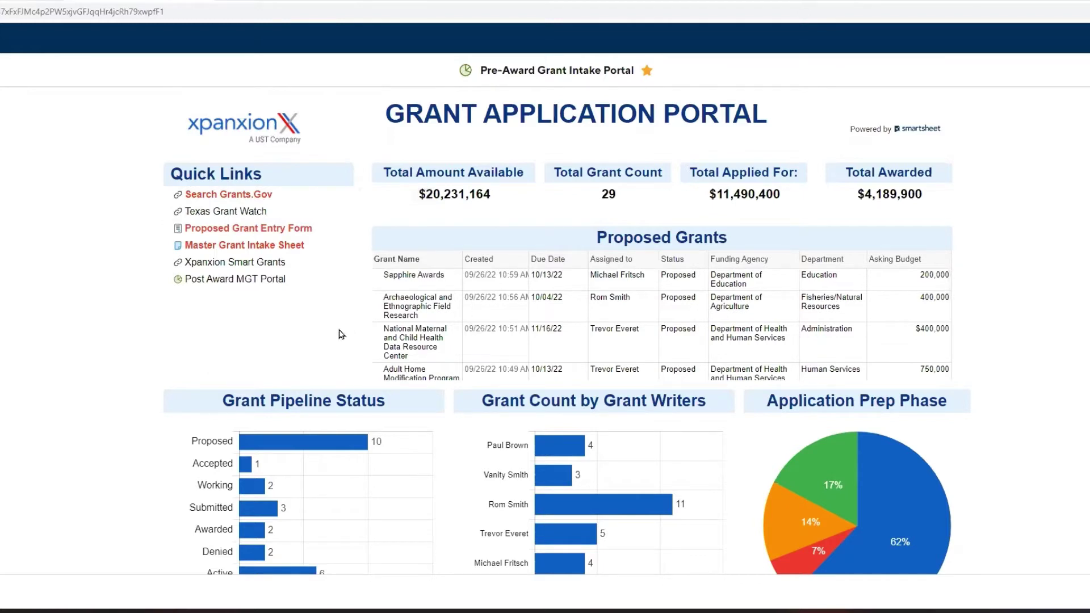
From the dashboard's Quick Links, open Search Grants.Gov to reach its maintenance alert page.
click(219, 196)
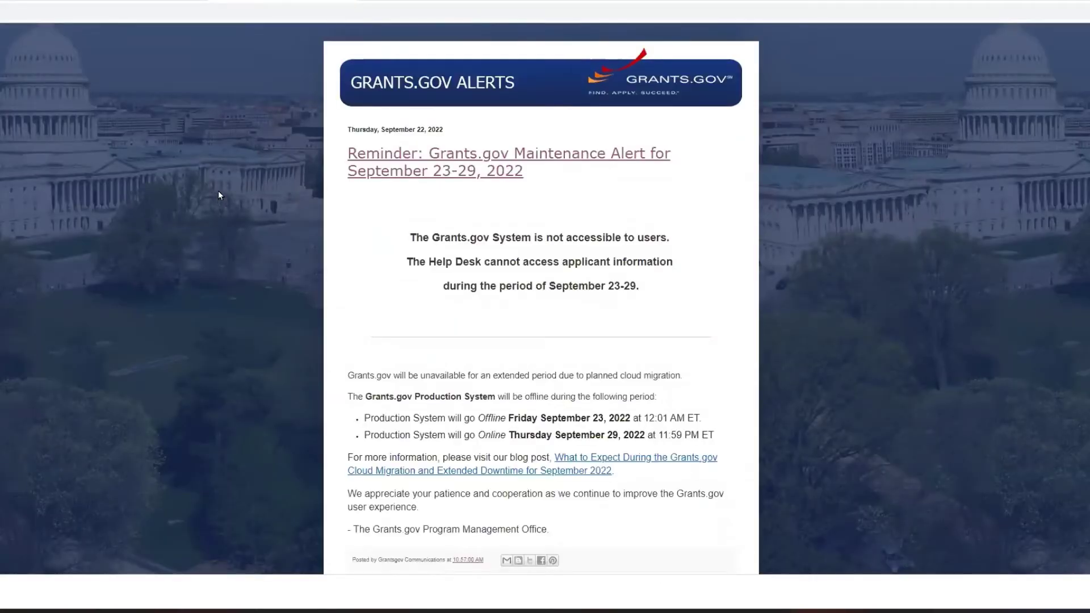
Go back to the grant portal dashboard and open Texas Grant Watch from Quick Links.
click(125, 1)
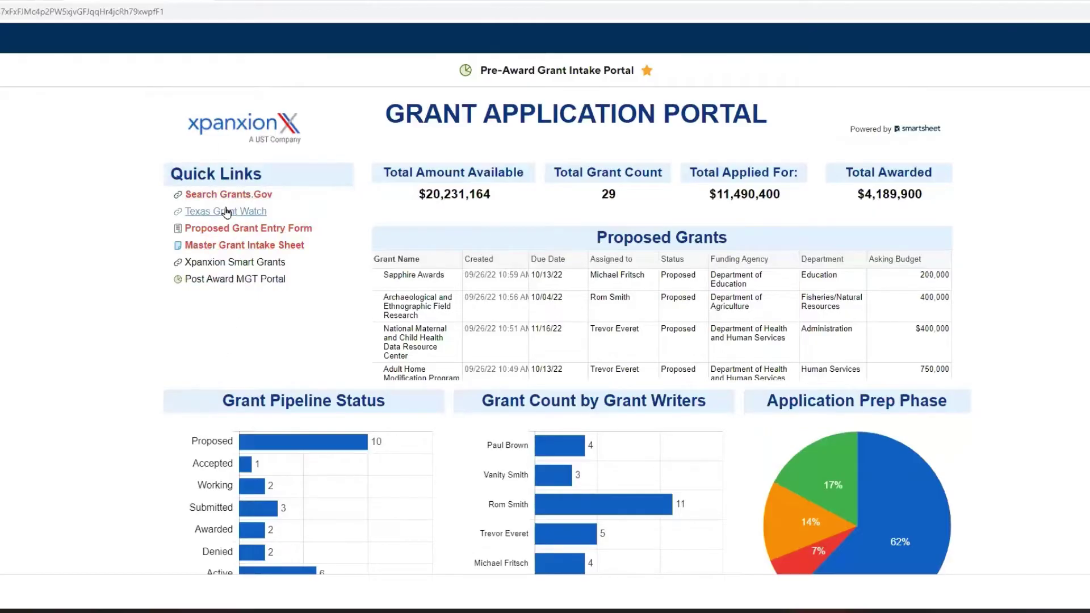
click(228, 212)
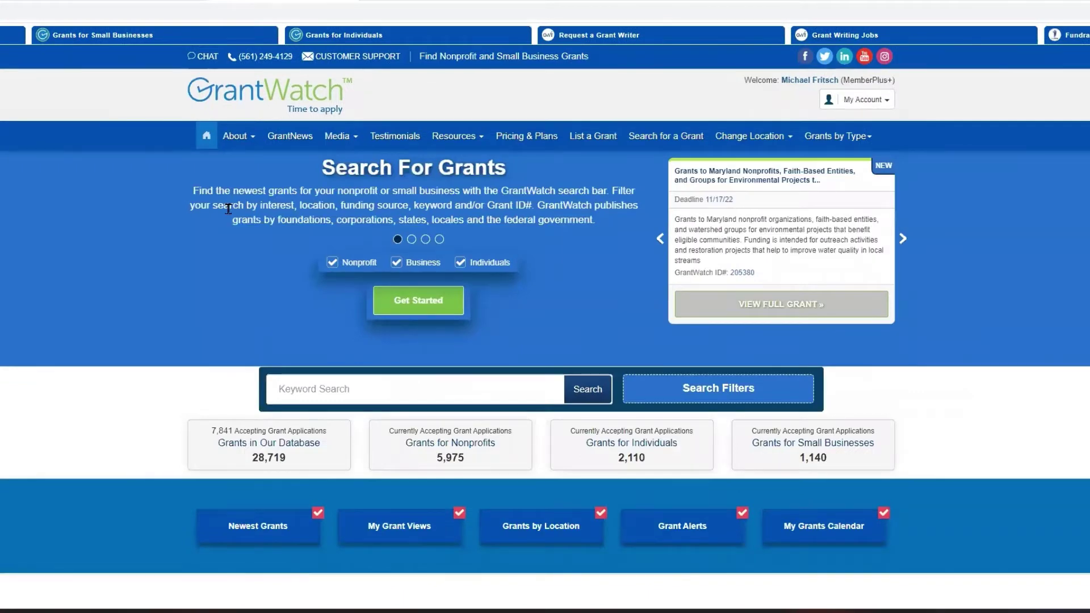
Return to the portal dashboard and open the Proposed Grant Entry Form.
click(146, 3)
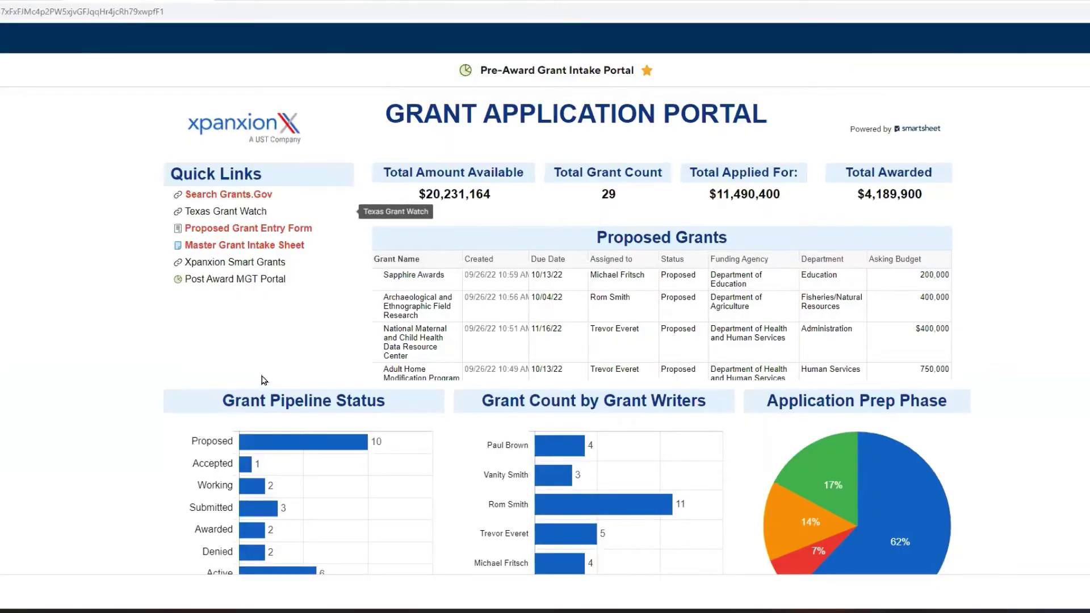
click(254, 232)
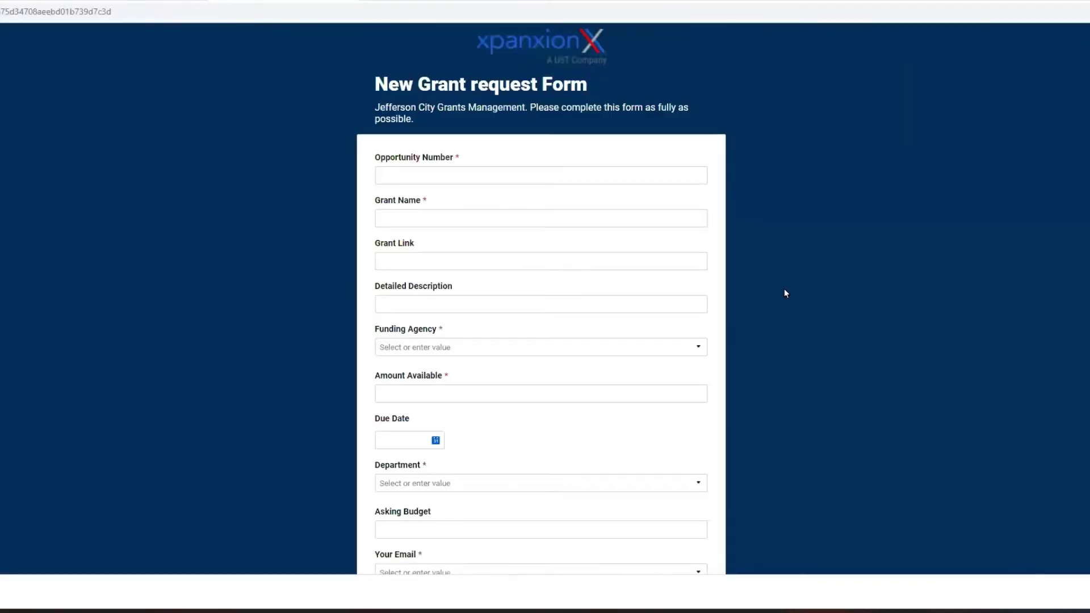
Enter opportunity number DOE 12345 and grant name Violence Prevention.
click(468, 174)
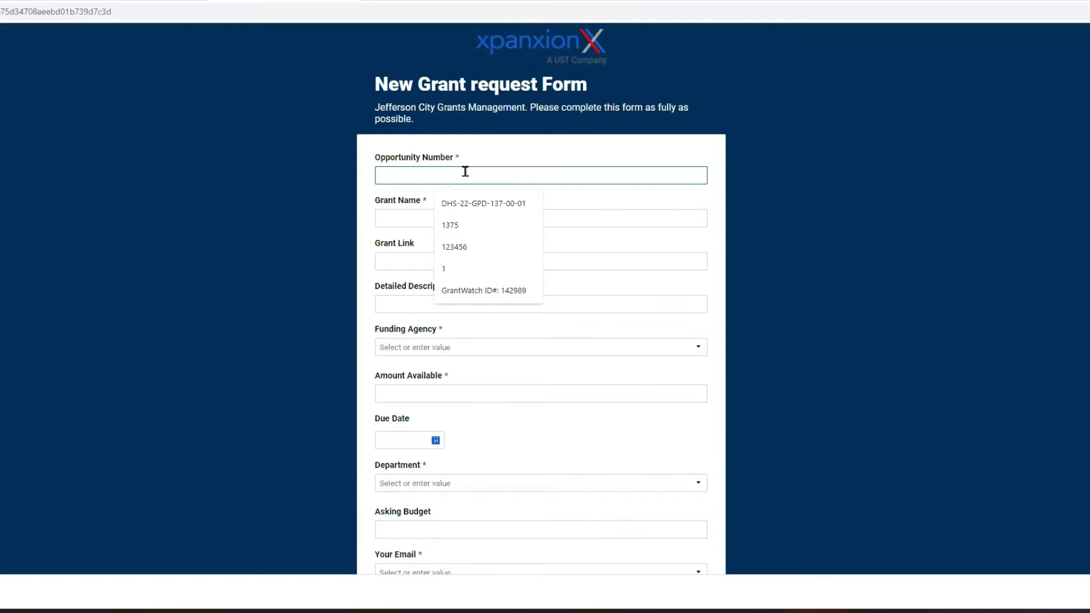
text(D)
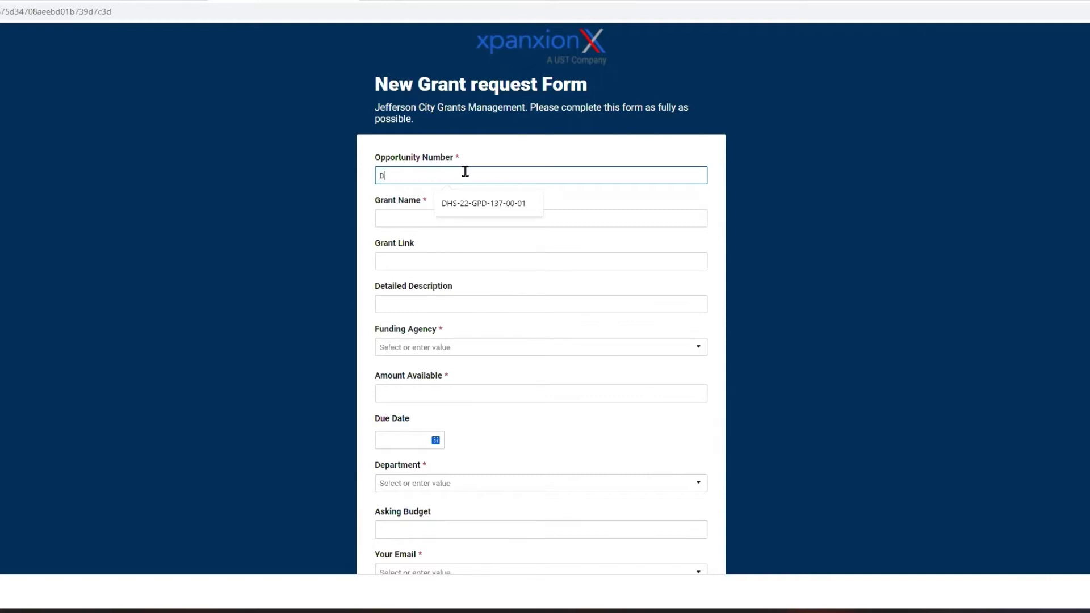
text(OE 12345)
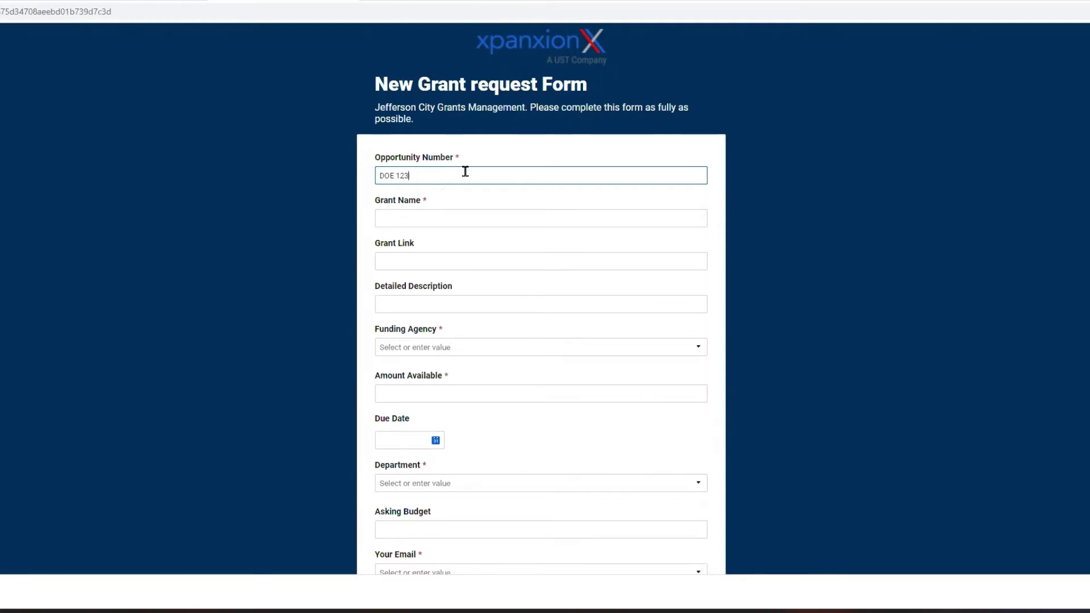
click(449, 218)
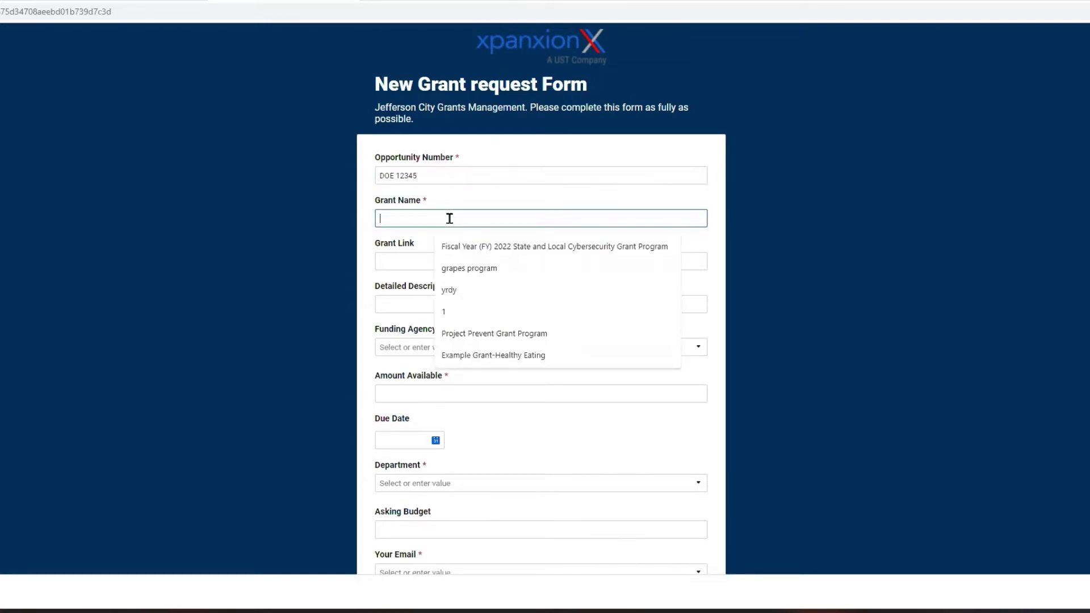
text(Violence )
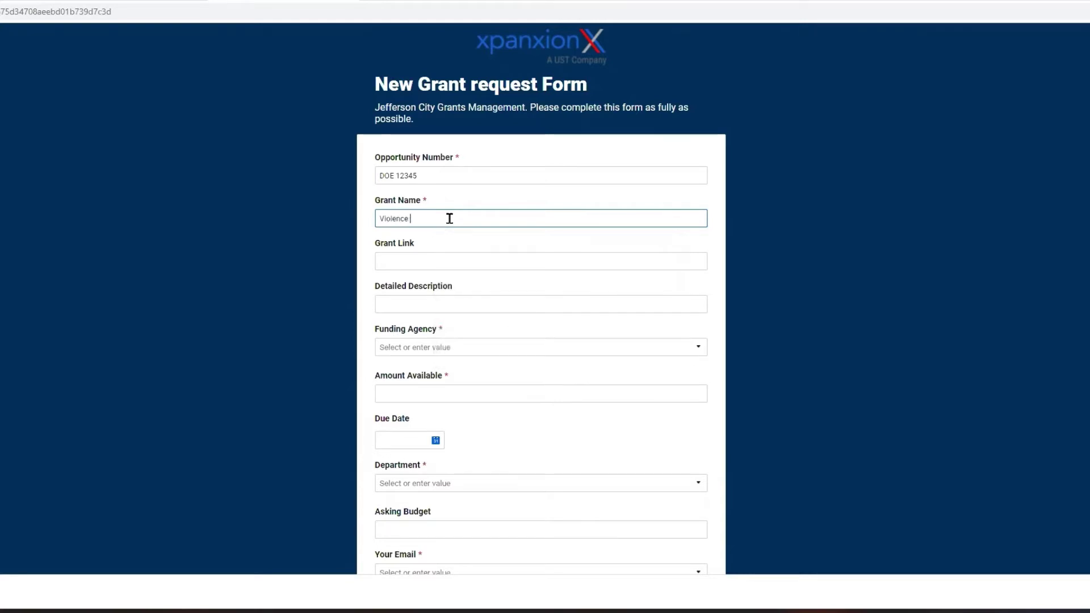
text(Prevention)
Type the description 'Preventing and mitigating violence in schools', correcting typos along the way.
click(427, 305)
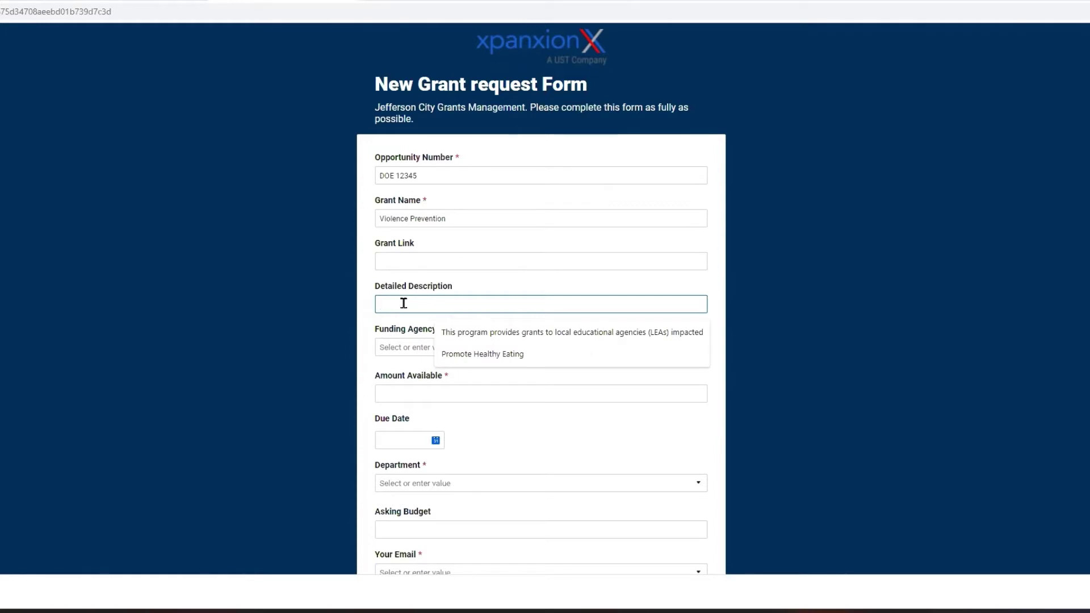
text(Preventingh)
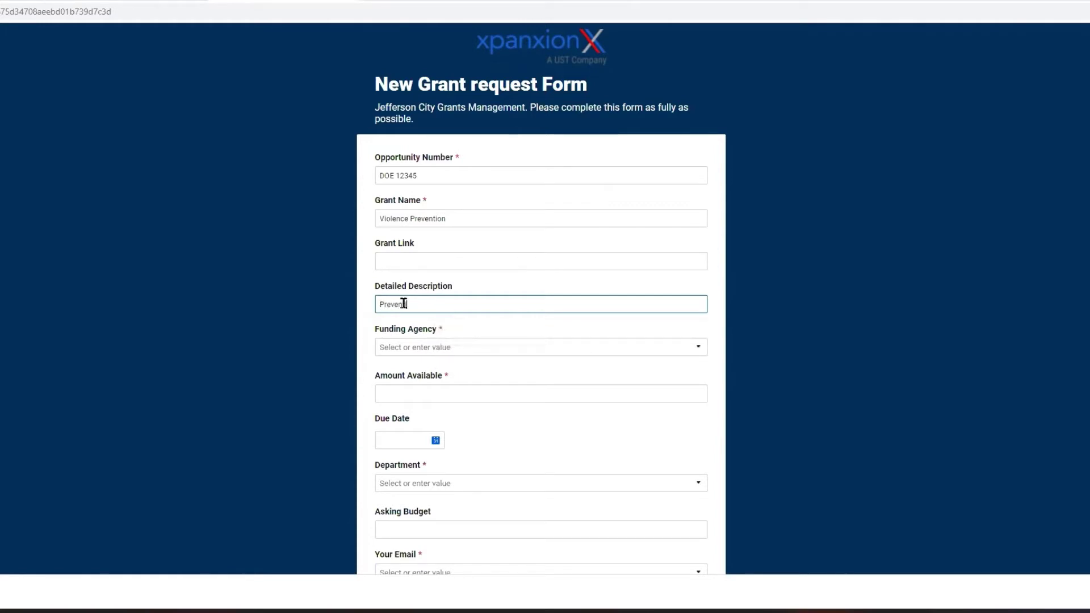
key(BackSpace)
key(BackSpace)
text(and )
text(mitigating )
text(b)
key(BackSpace)
text(violnvr)
key(BackSpace)
key(BackSpace)
key(BackSpace)
key(BackSpace)
text(ncr)
key(BackSpace)
key(BackSpace)
key(BackSpace)
text(rnce in s)
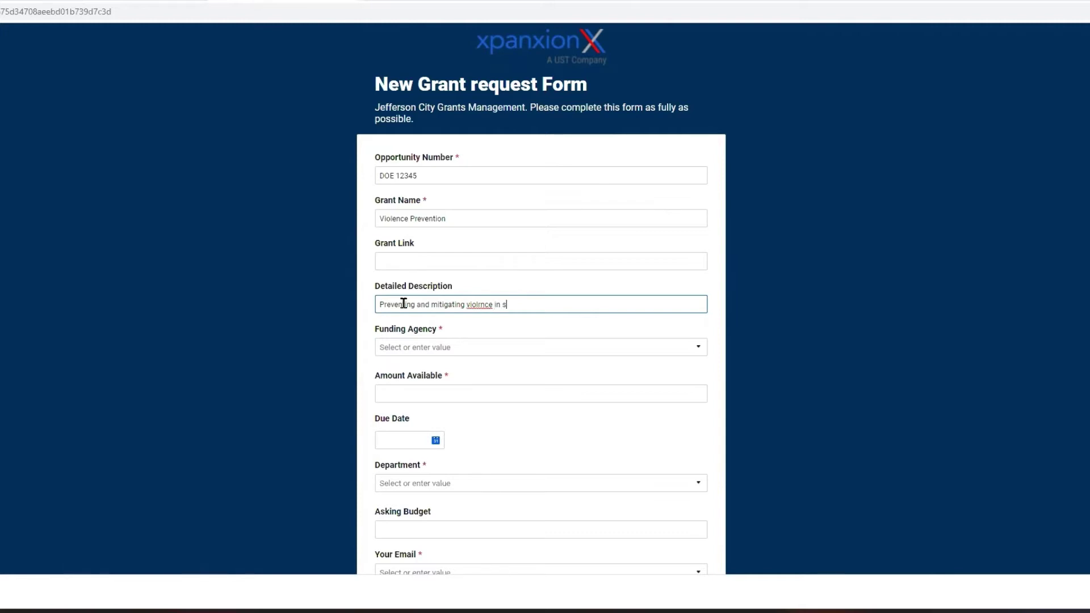
text(chools)
Fix the remaining 'violrnce' typo so the description reads 'violence'.
click(481, 304)
key(BackSpace)
text(e)
click(499, 351)
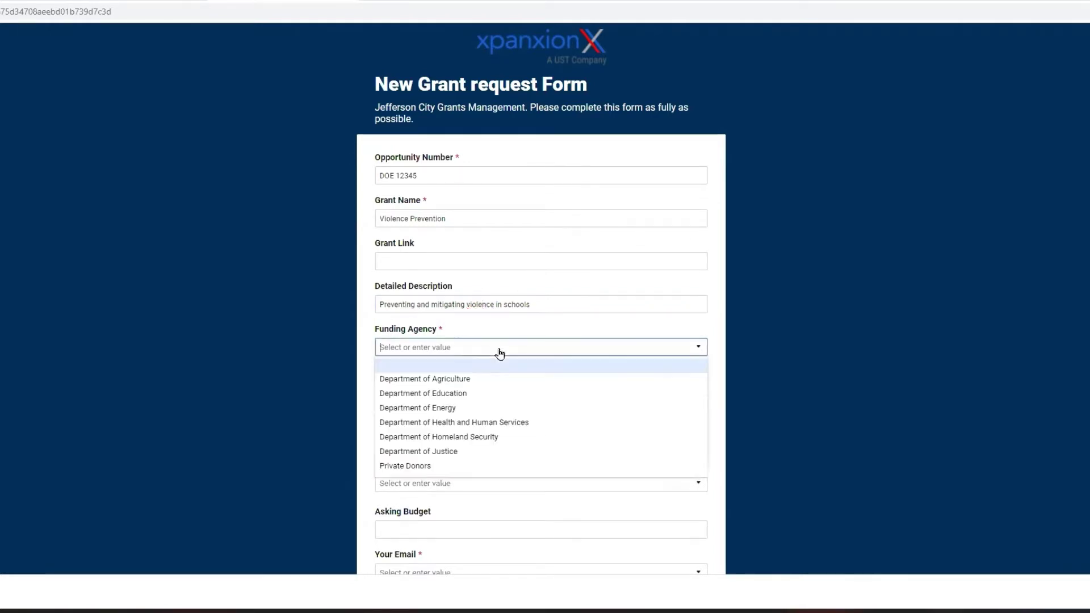
Set funding agency Department of Education, amount available 10000 and due date 12/15/22.
click(469, 394)
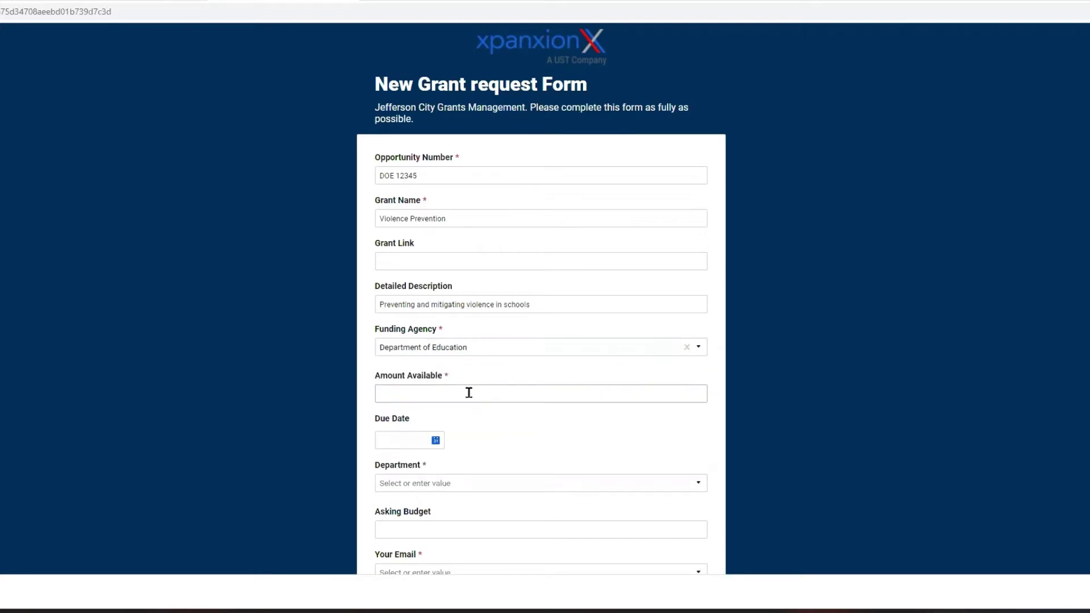
click(468, 392)
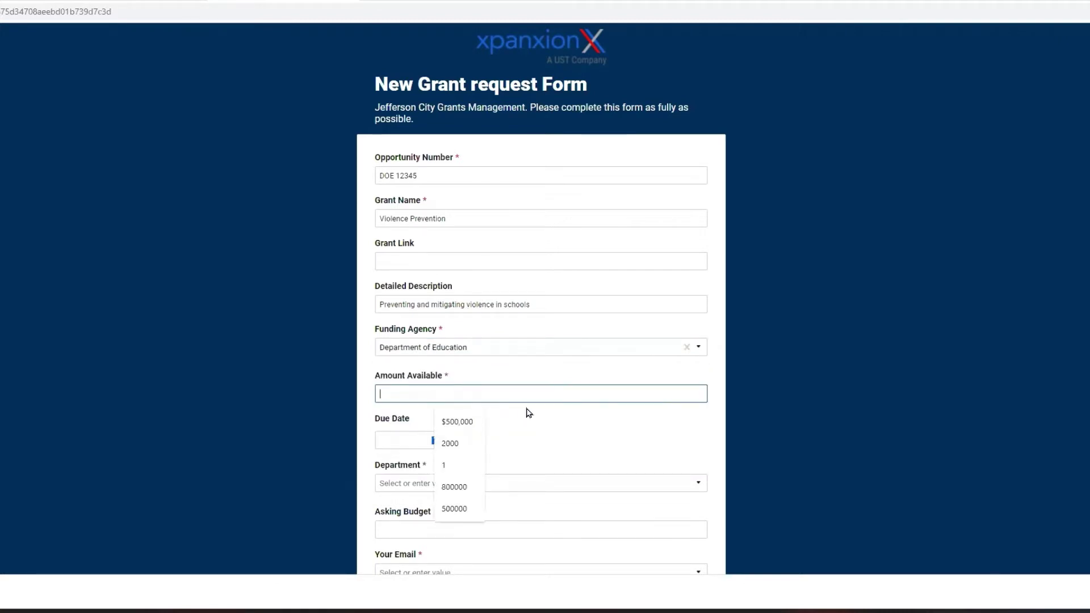
text(1)
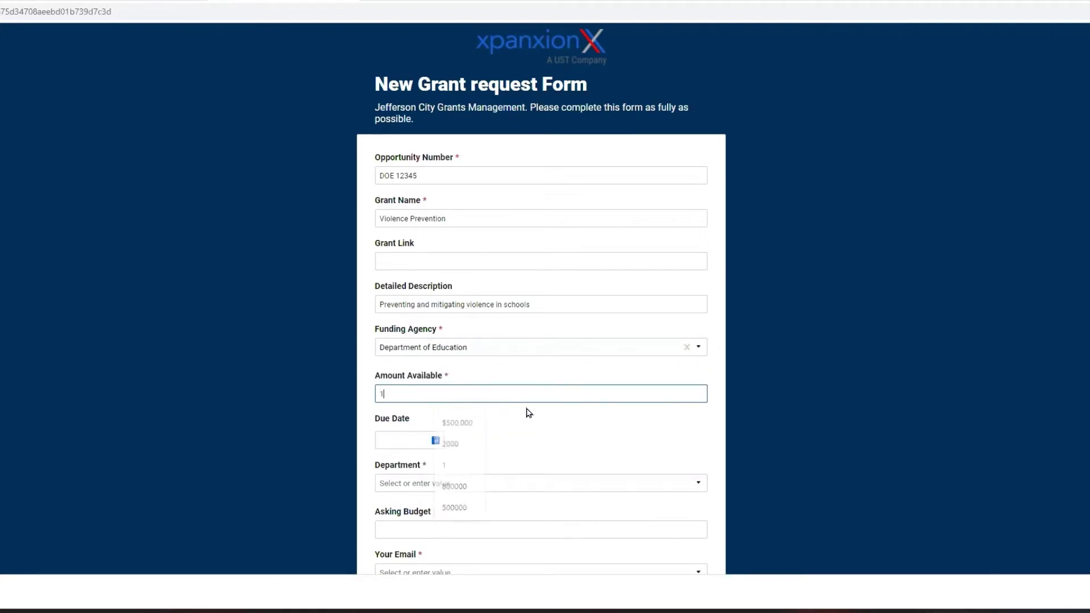
text(0000)
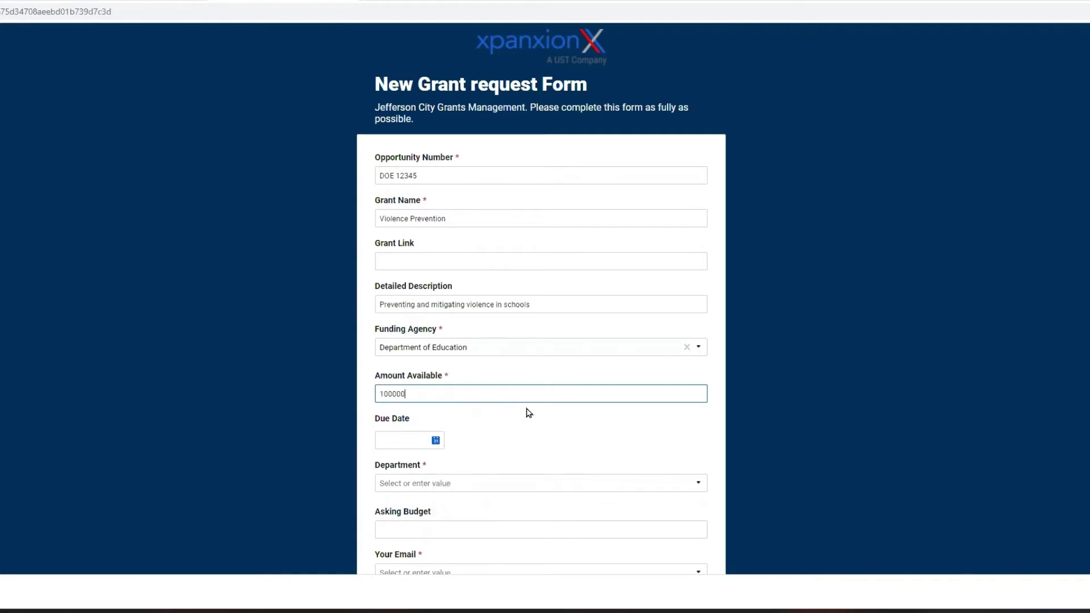
key(Tab)
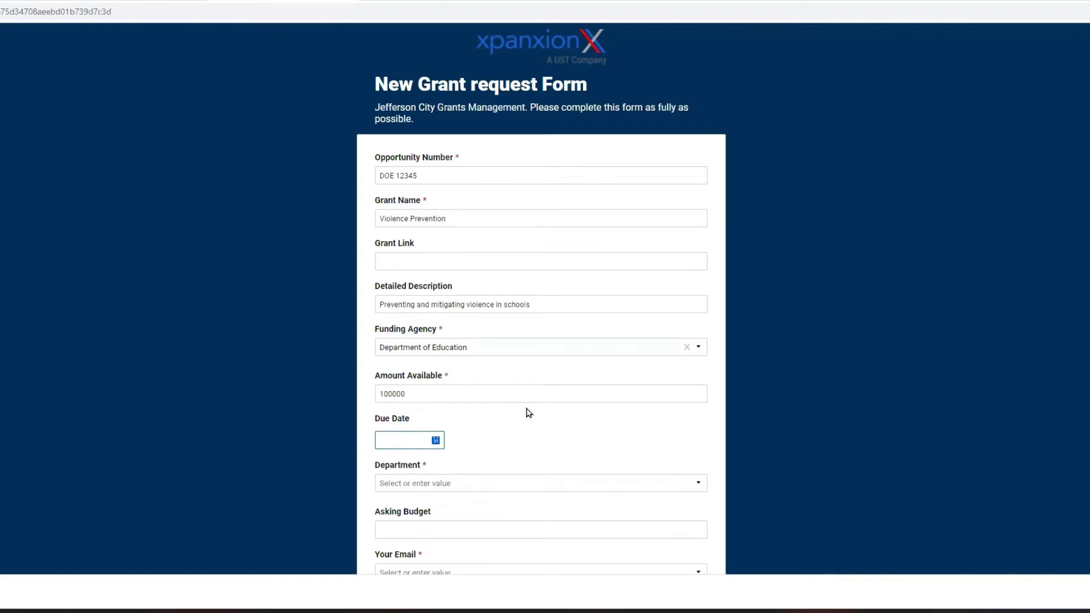
text(12/15/)
text(22)
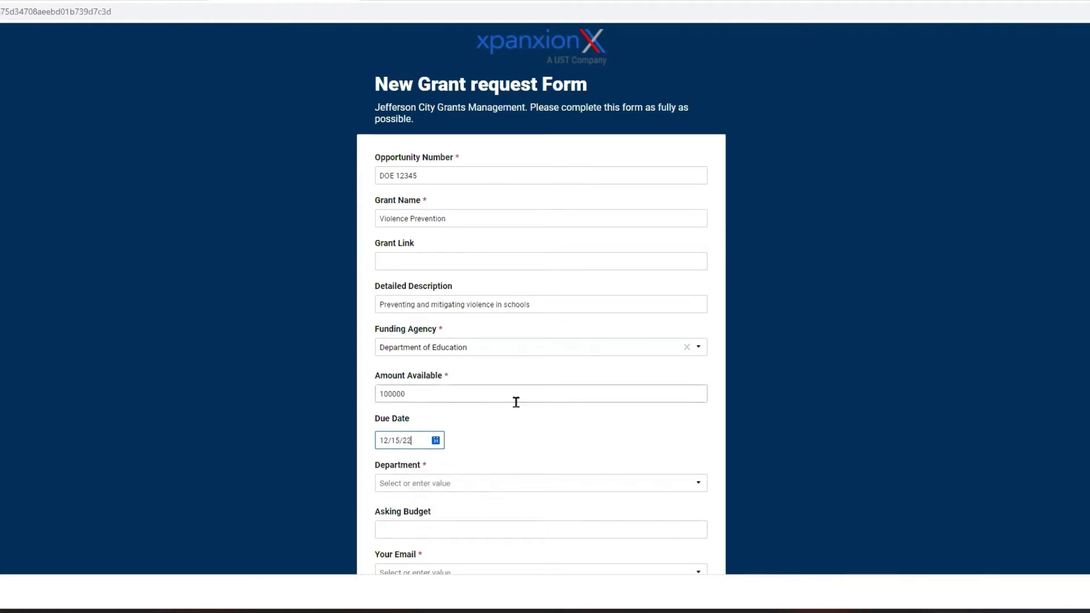
Set the department to Education and the asking budget to 75000.
click(689, 484)
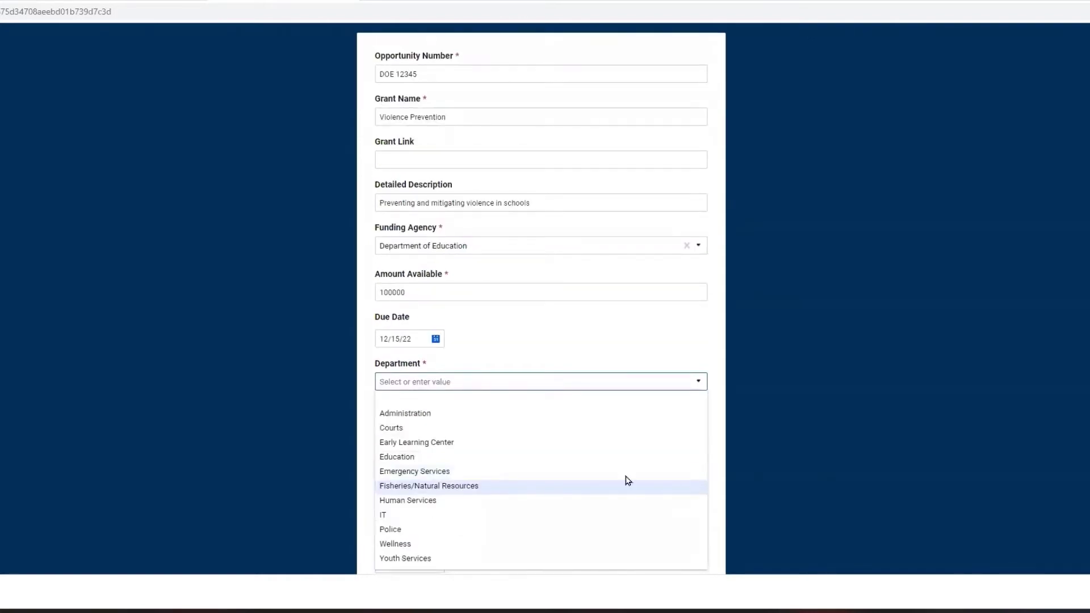
click(569, 457)
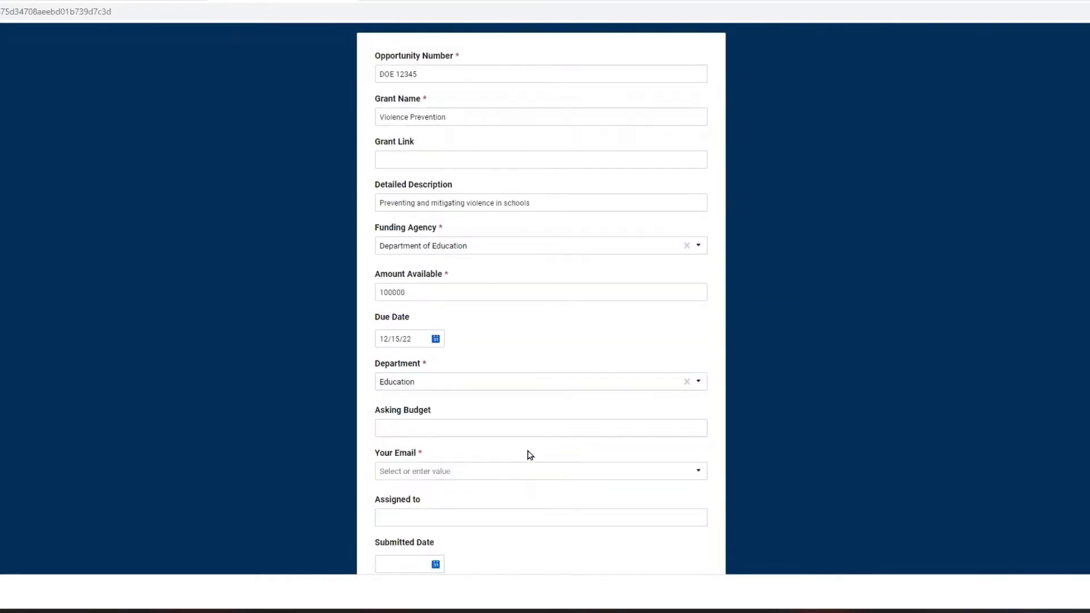
click(465, 429)
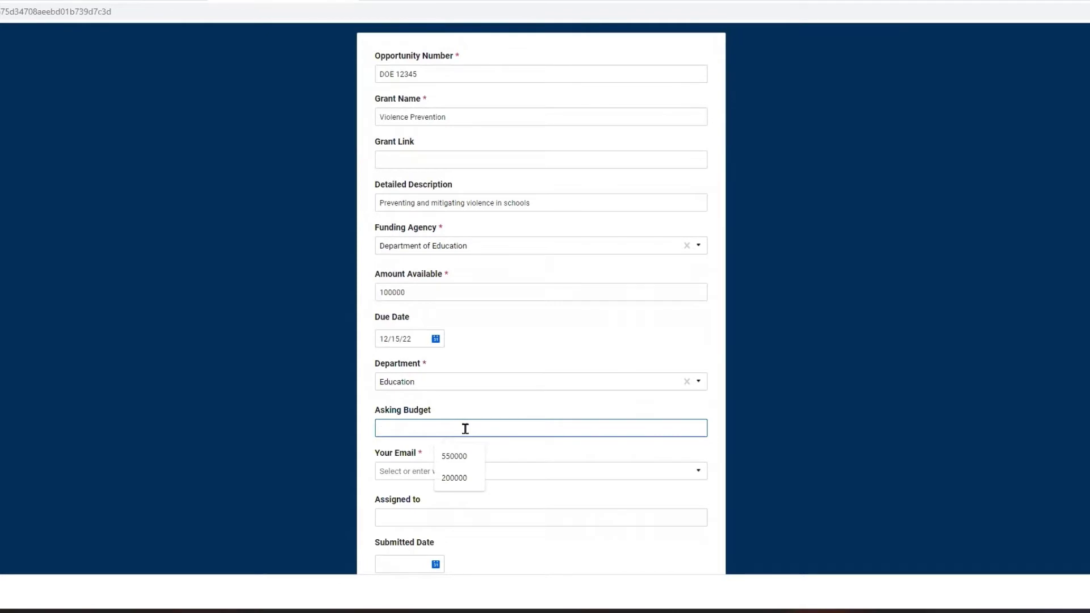
text(75000)
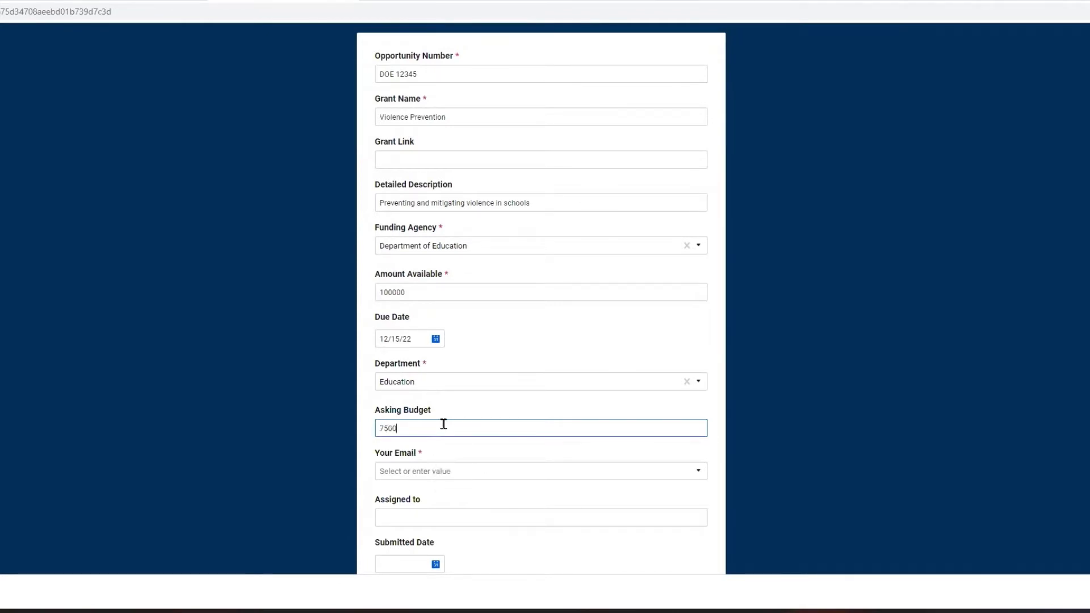
click(423, 473)
Select the submitter's email and enter the grant writer's name in Assigned to.
click(428, 471)
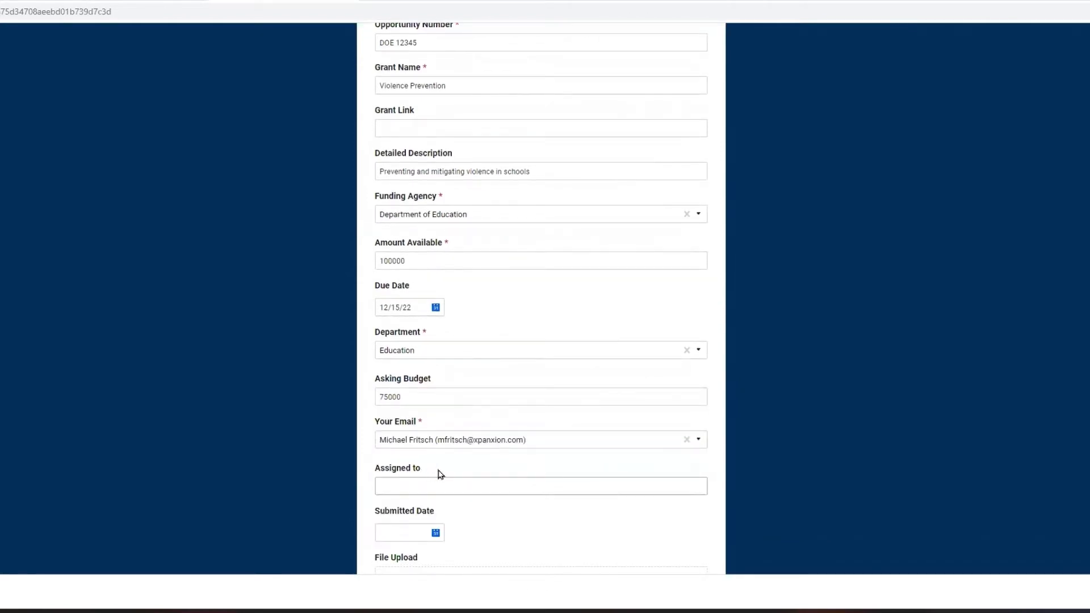
scroll(613, 376, down, 1)
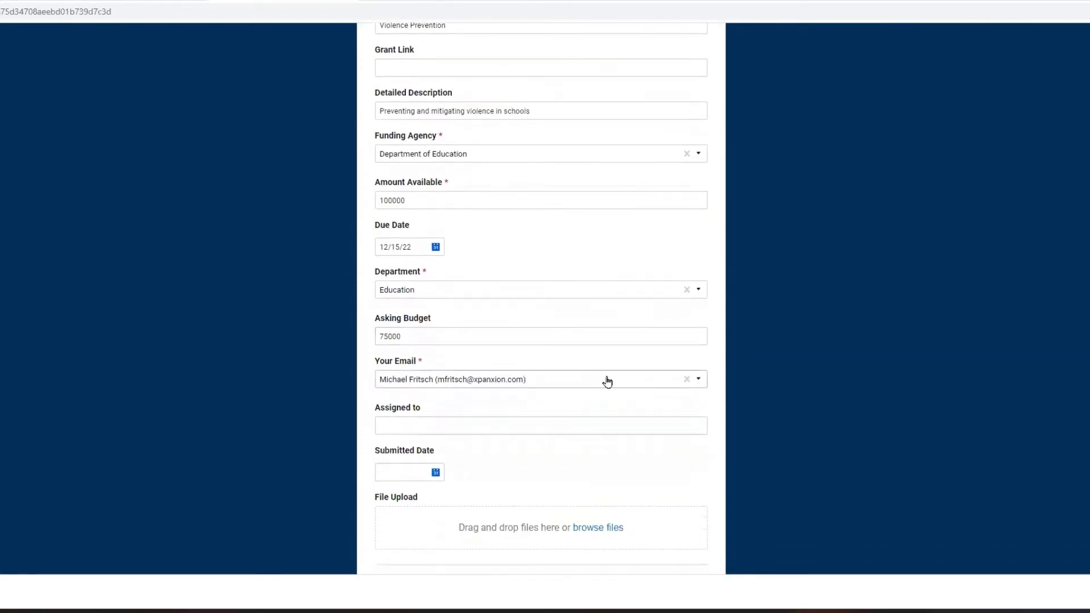
scroll(604, 367, down, 1)
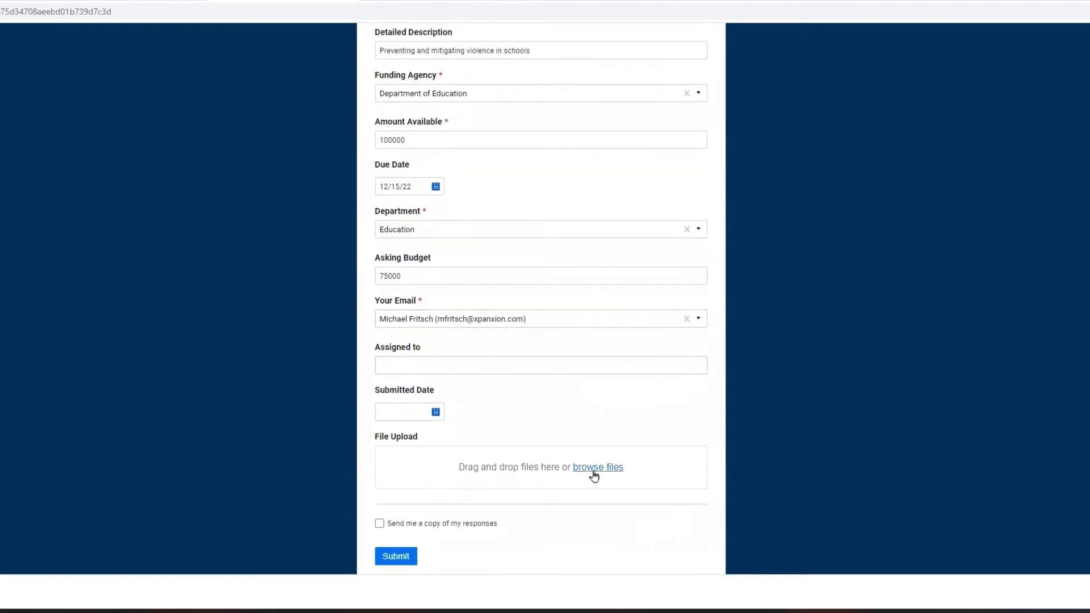
click(440, 362)
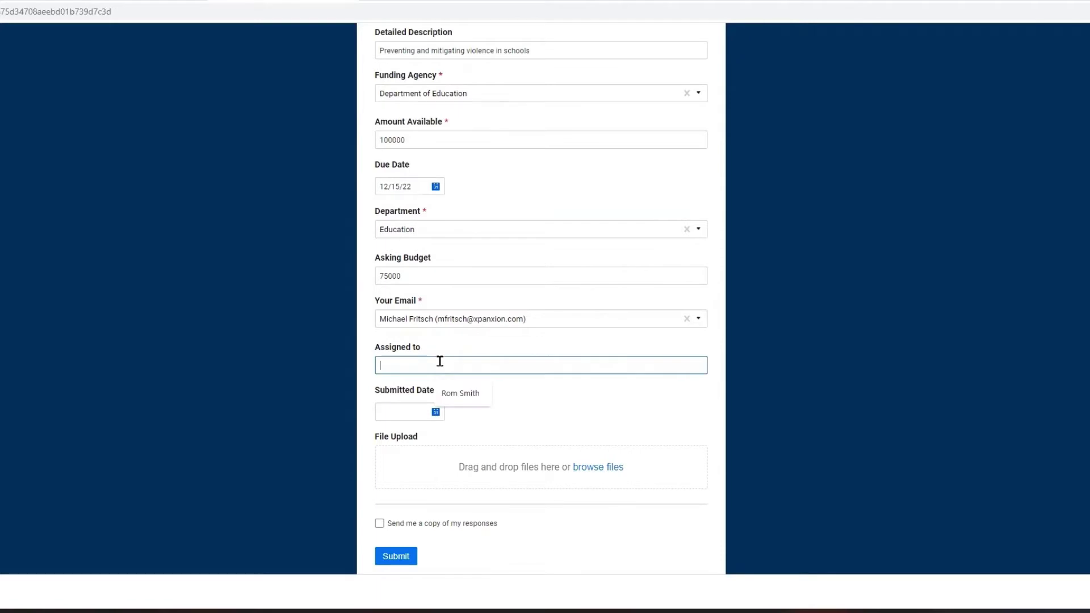
click(597, 469)
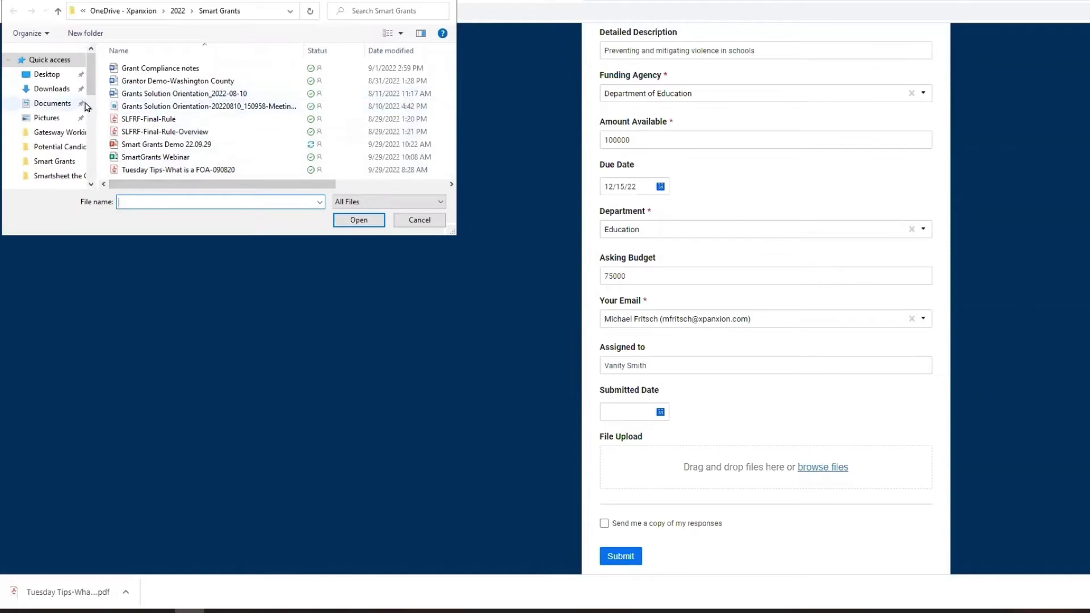
Attach the 'Learn today' file from the Desktop to the grant form.
click(48, 74)
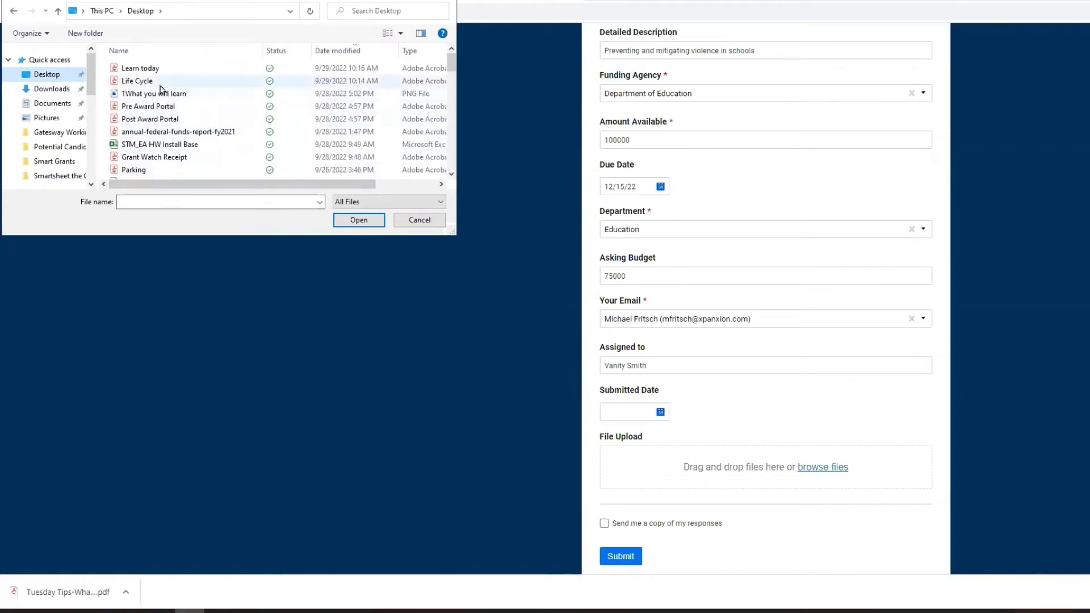
click(149, 69)
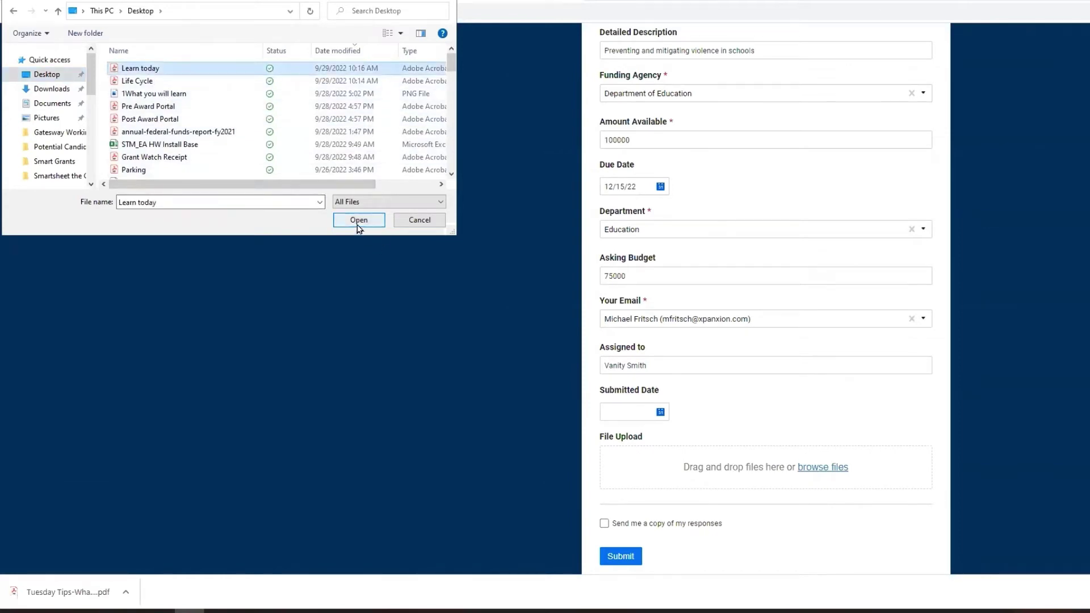
click(359, 221)
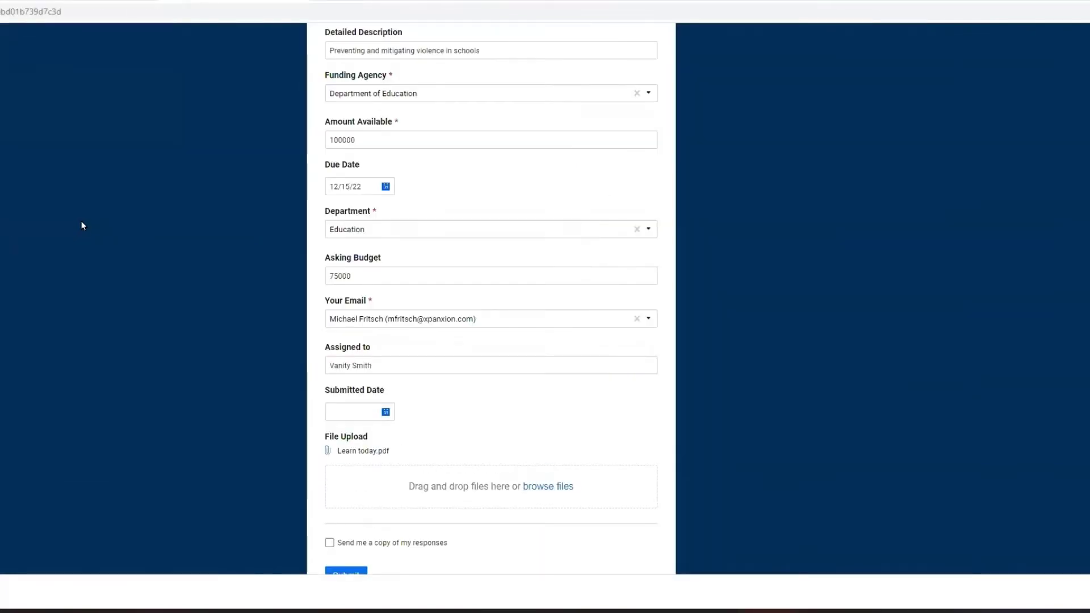
Submit the Violence Prevention grant form and switch back to the portal dashboard.
scroll(567, 329, down, 2)
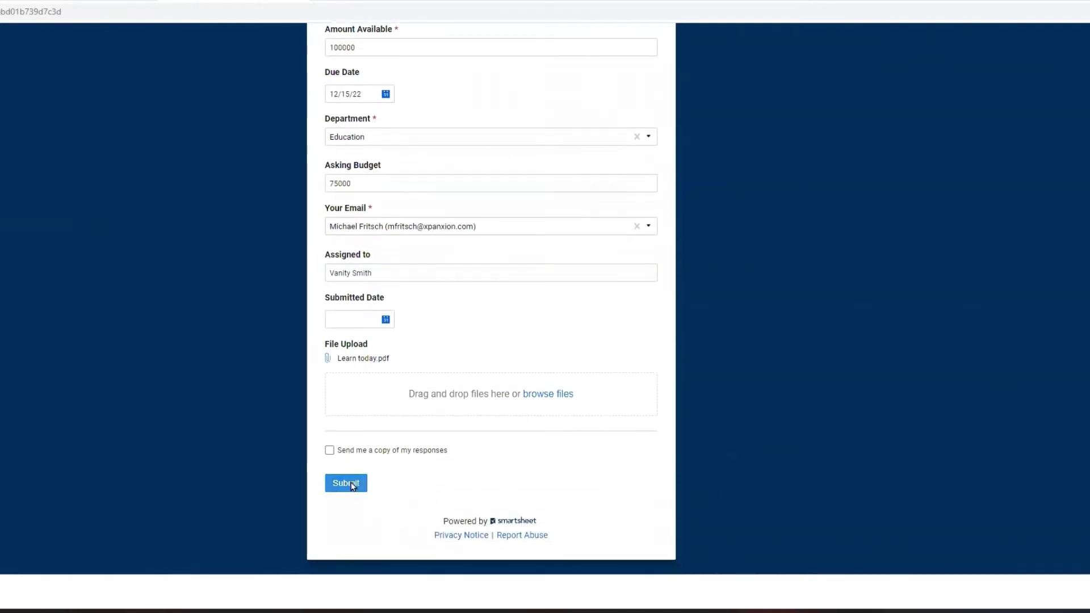
click(345, 483)
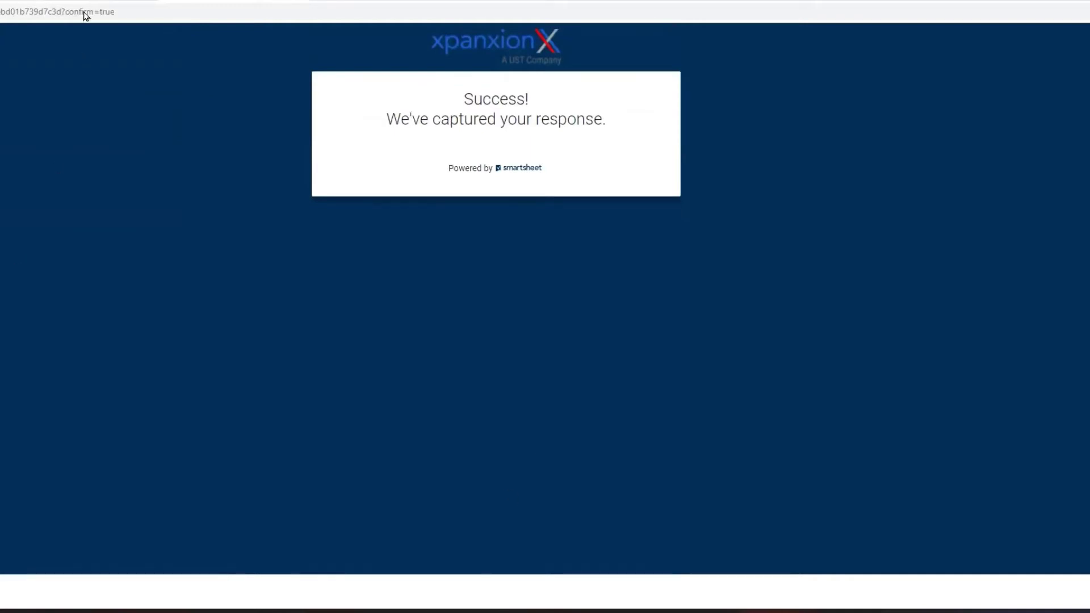
key(ctrl+Tab)
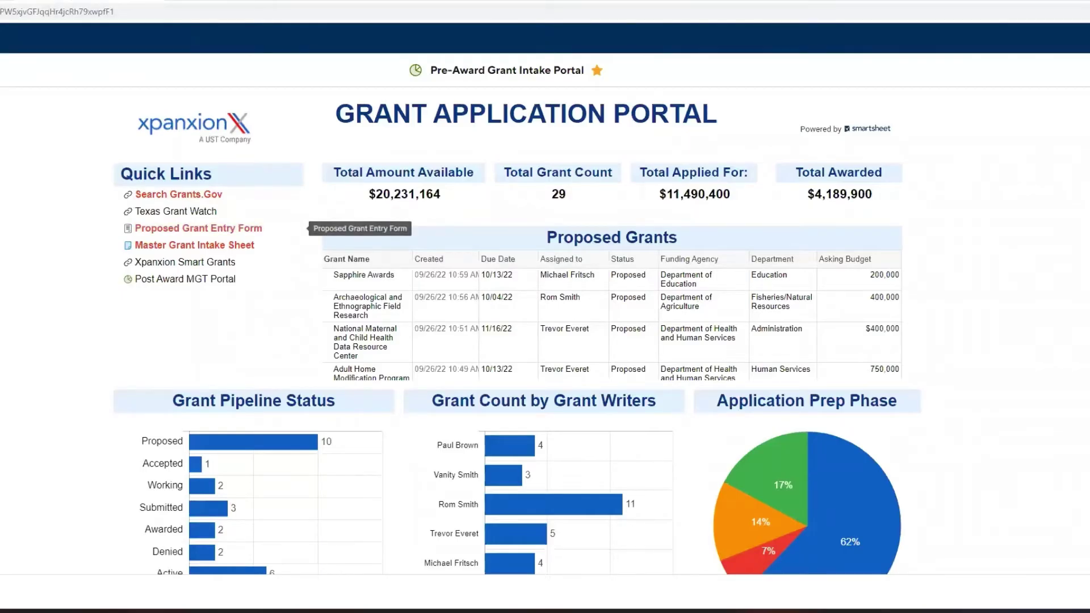
Reload the dashboard so Violence Prevention appears in Proposed Grants, due 12/15/22, $75,000 budget.
click(198, 227)
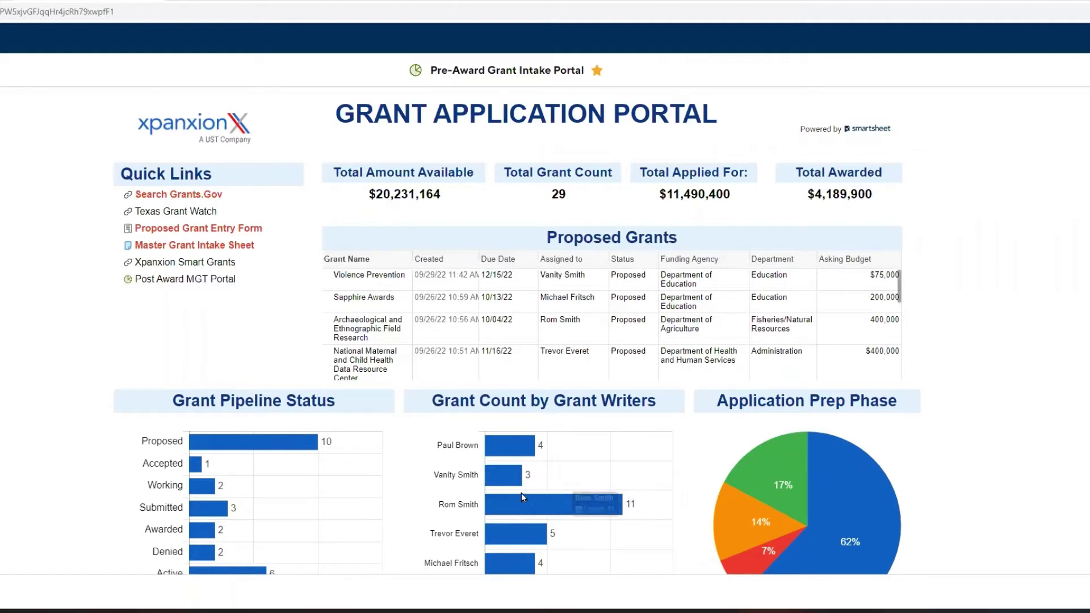
mouse_move(498, 476)
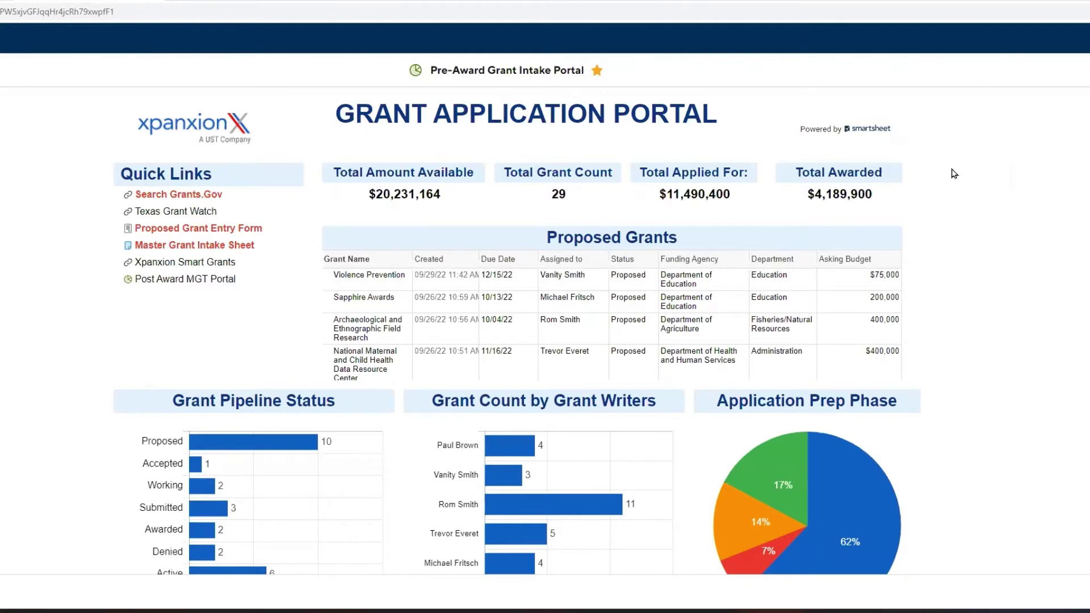
Scroll past the charts to the Phase 1, 2 and 3 grant tables, showing Youth Baseball League in Phase 1.
scroll(956, 173, down, 4)
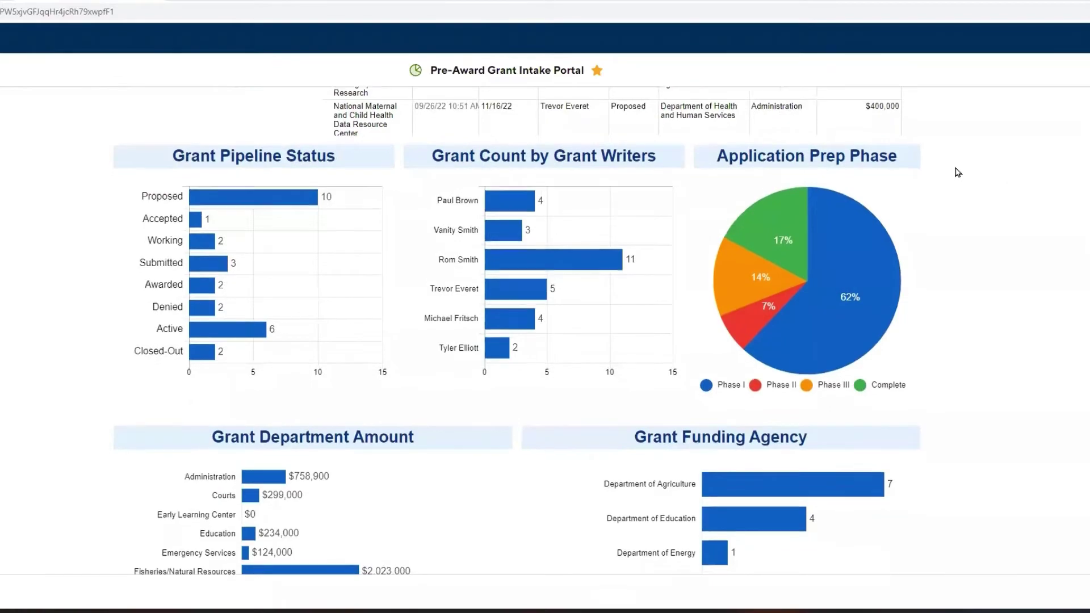
scroll(958, 172, down, 9)
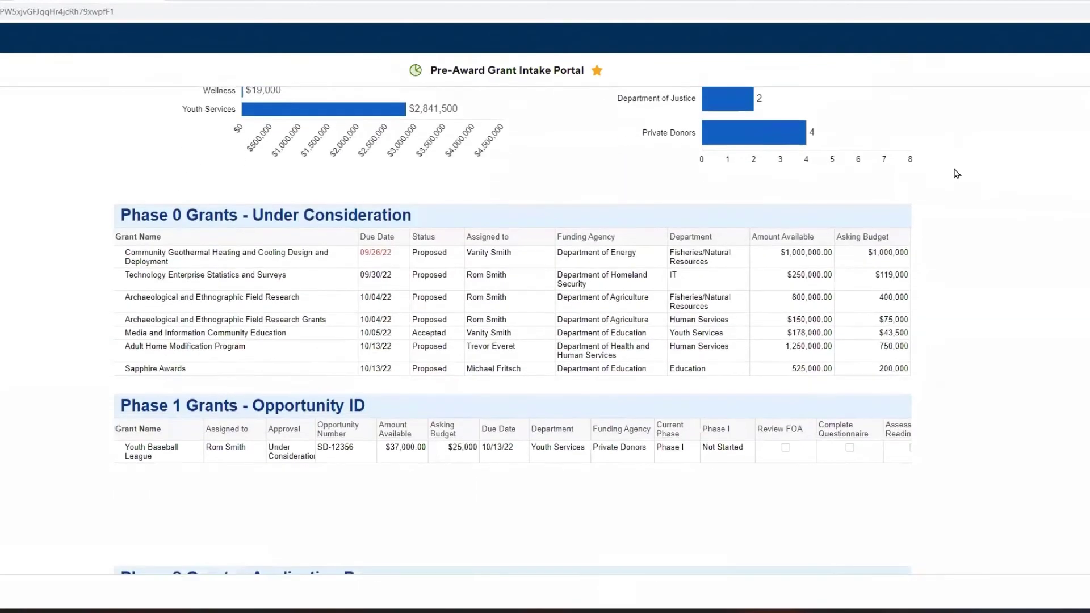
scroll(957, 173, down, 1)
scroll(948, 175, down, 3)
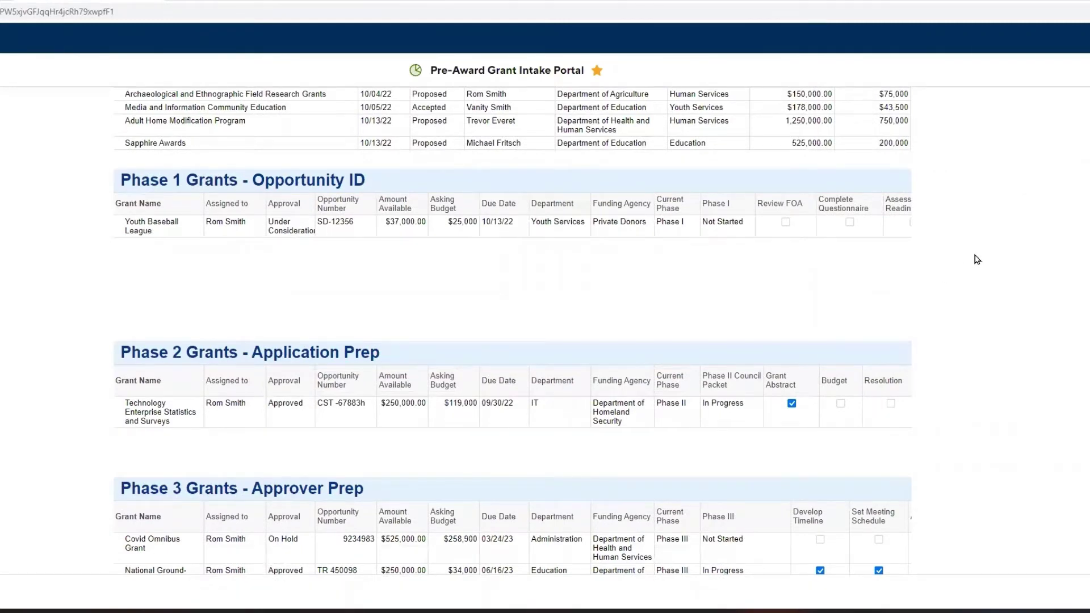
scroll(990, 250, down, 1)
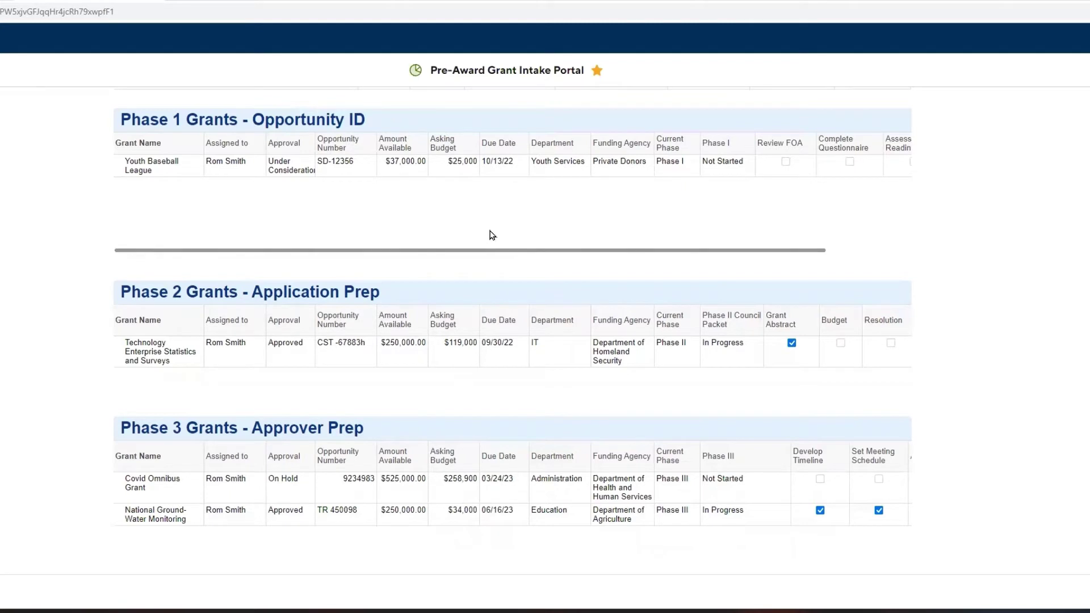
In the Phase 1 report, check Review FOA, Complete Questionnaire and Assess Readiness for Youth Baseball League and save.
click(511, 121)
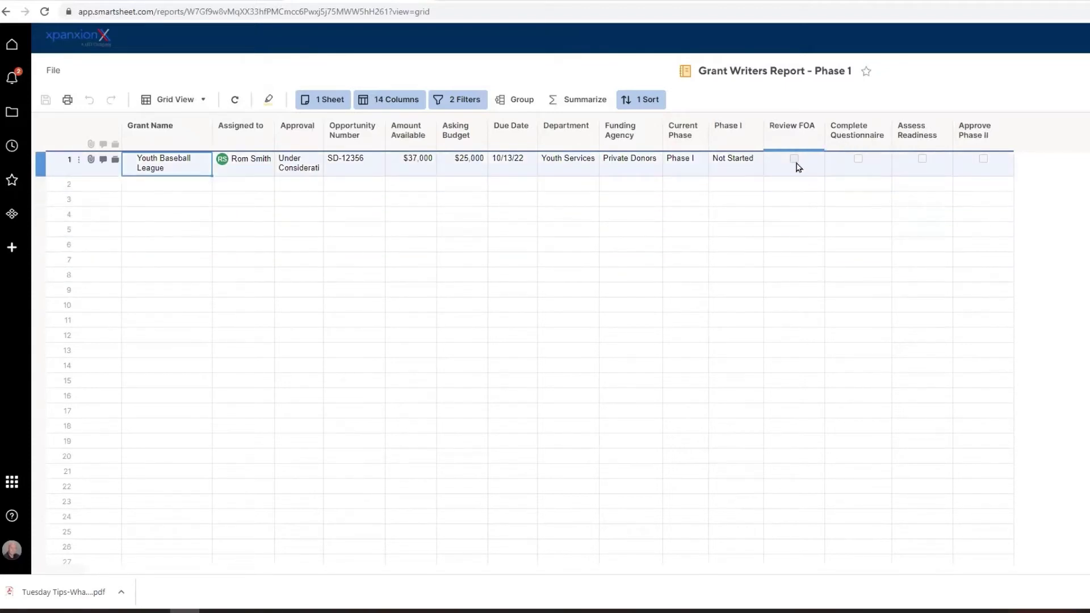
click(794, 158)
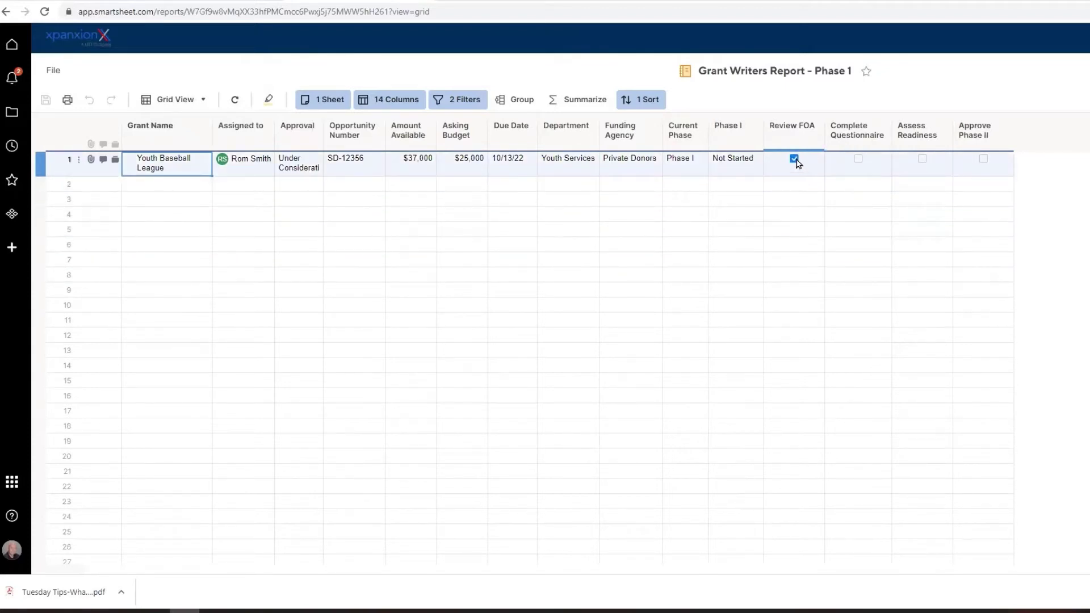
click(863, 165)
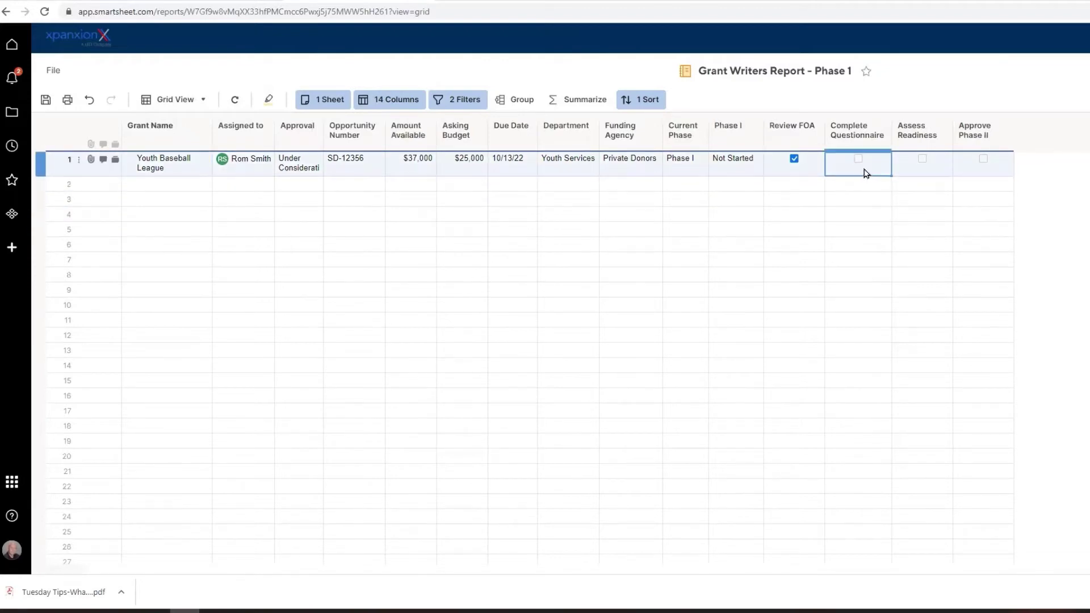
click(858, 160)
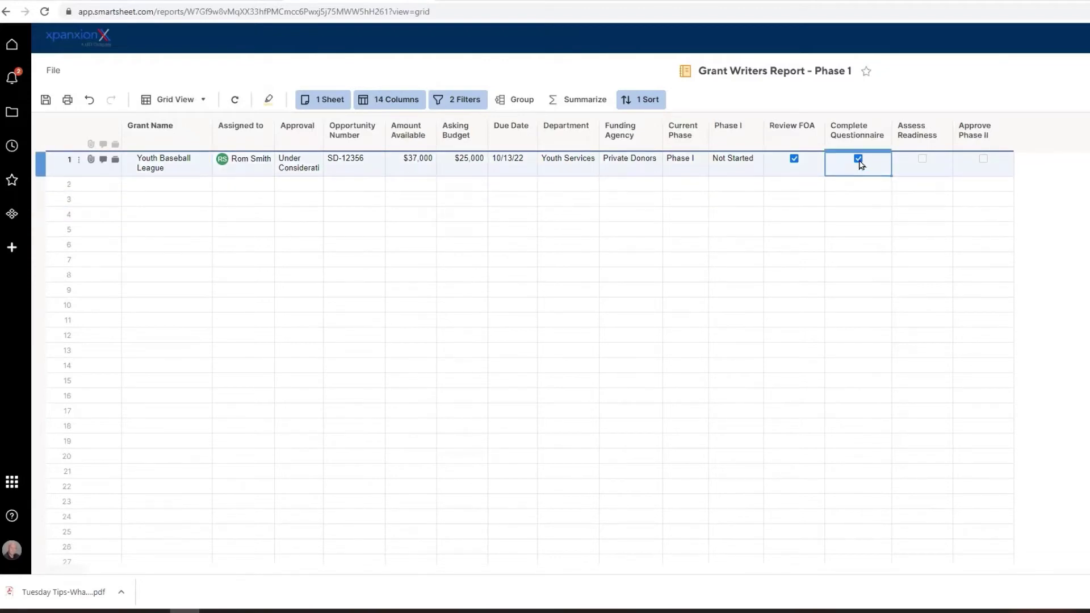
click(921, 161)
click(45, 101)
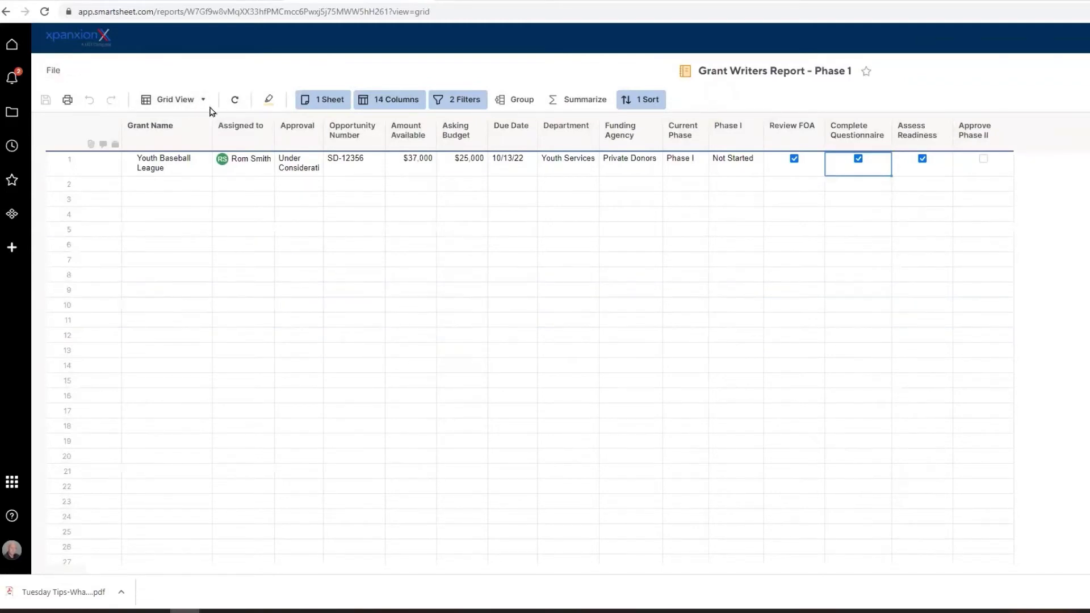
Approve Youth Baseball League for Phase II, save, refresh the report, and return to the portal dashboard.
click(235, 100)
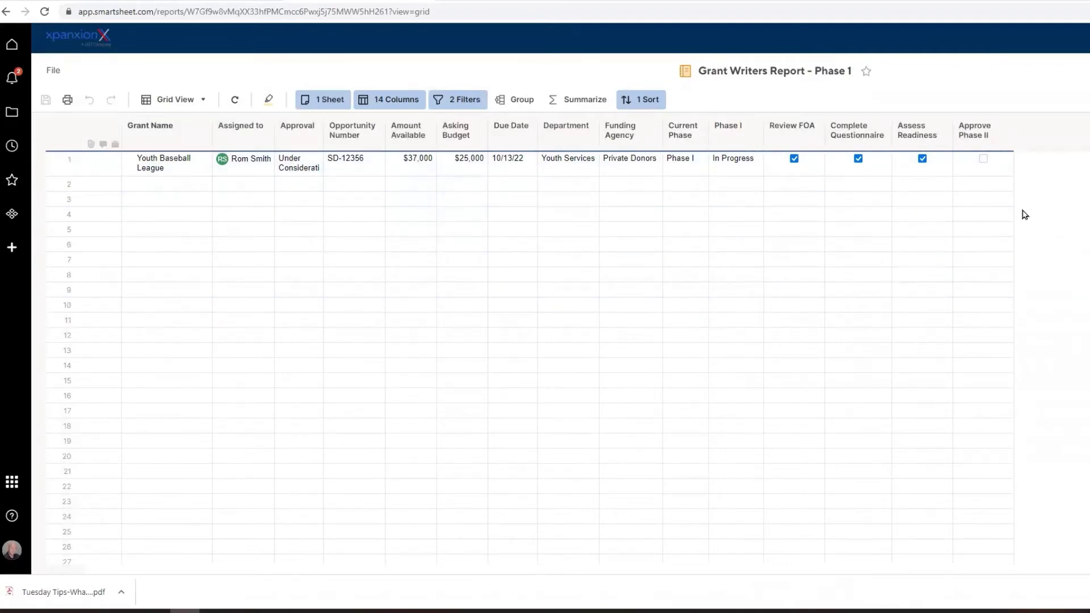
click(983, 159)
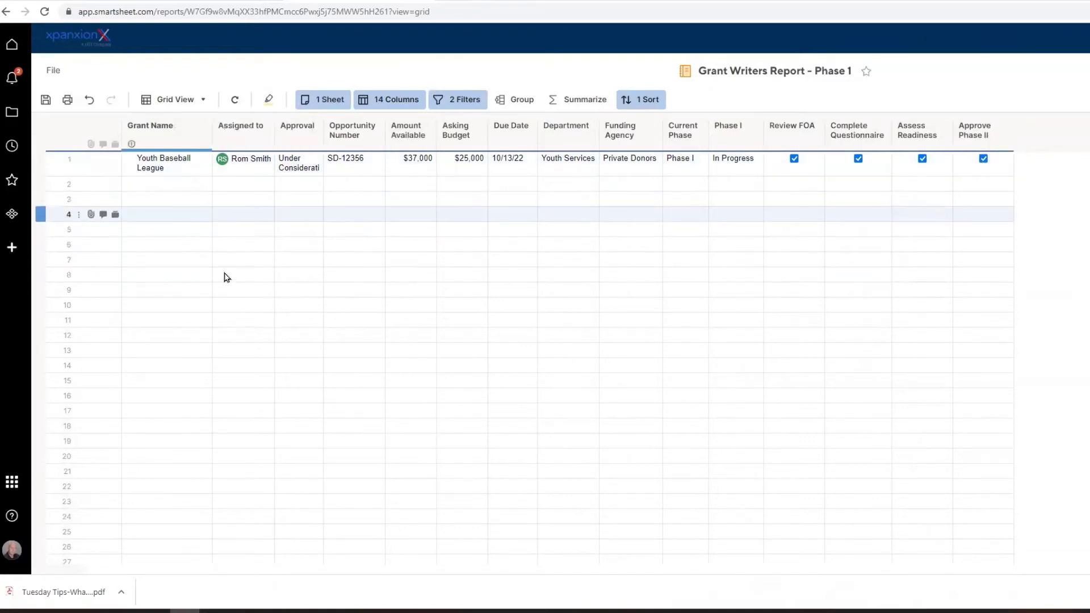
click(46, 100)
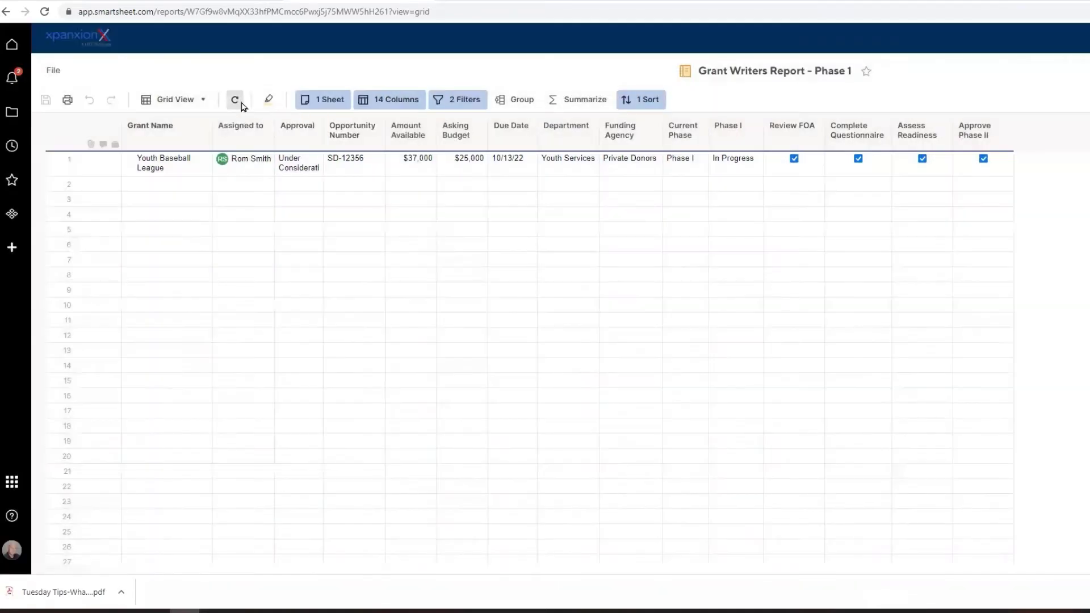
click(241, 104)
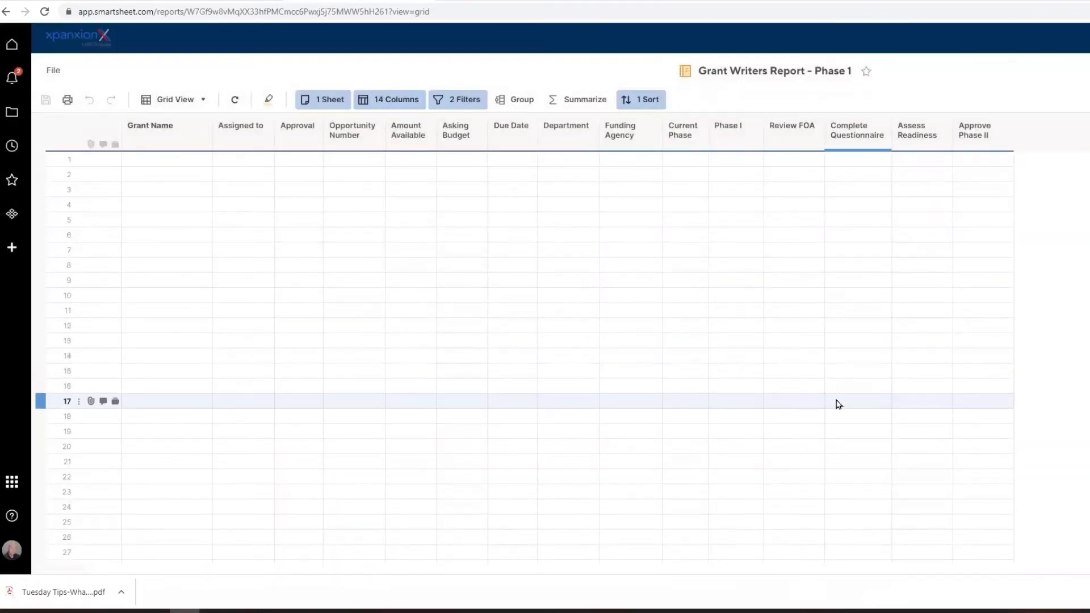
click(5, 13)
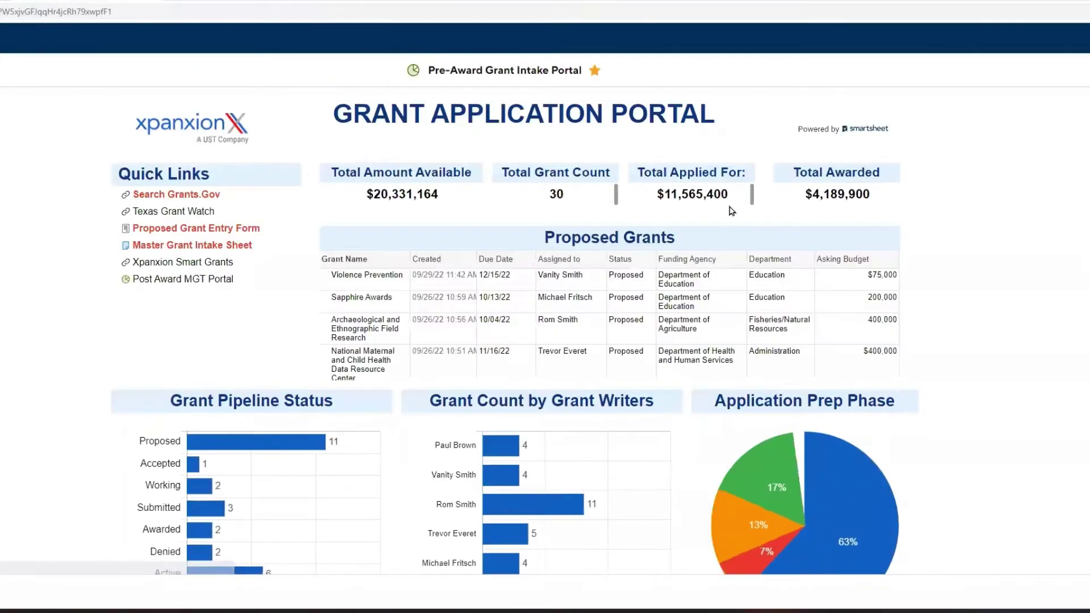
scroll(731, 211, down, 2)
scroll(798, 227, down, 5)
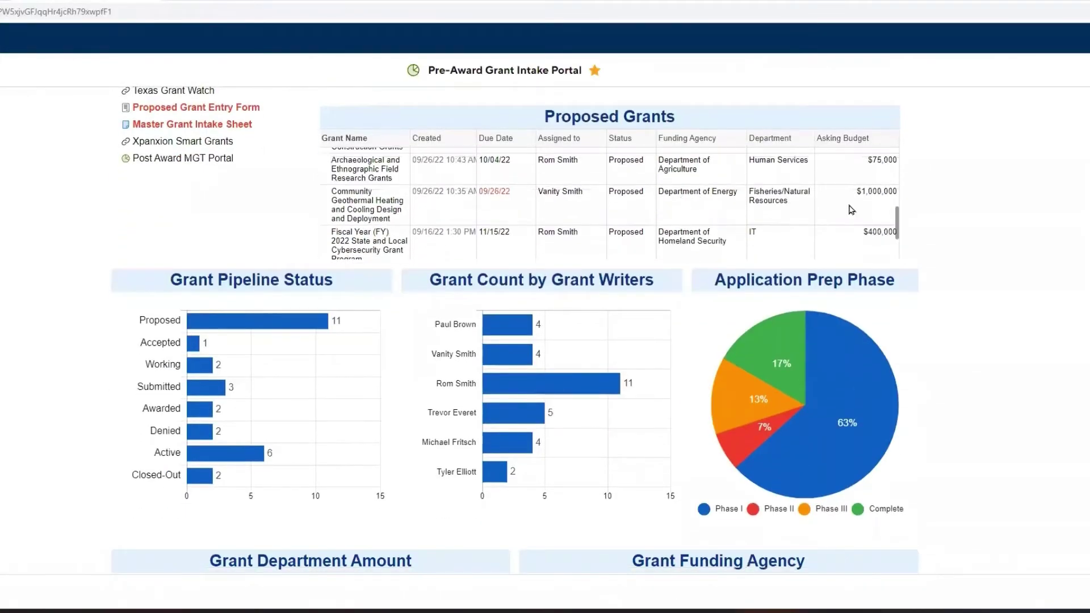
scroll(1001, 310, down, 14)
scroll(1001, 310, down, 5)
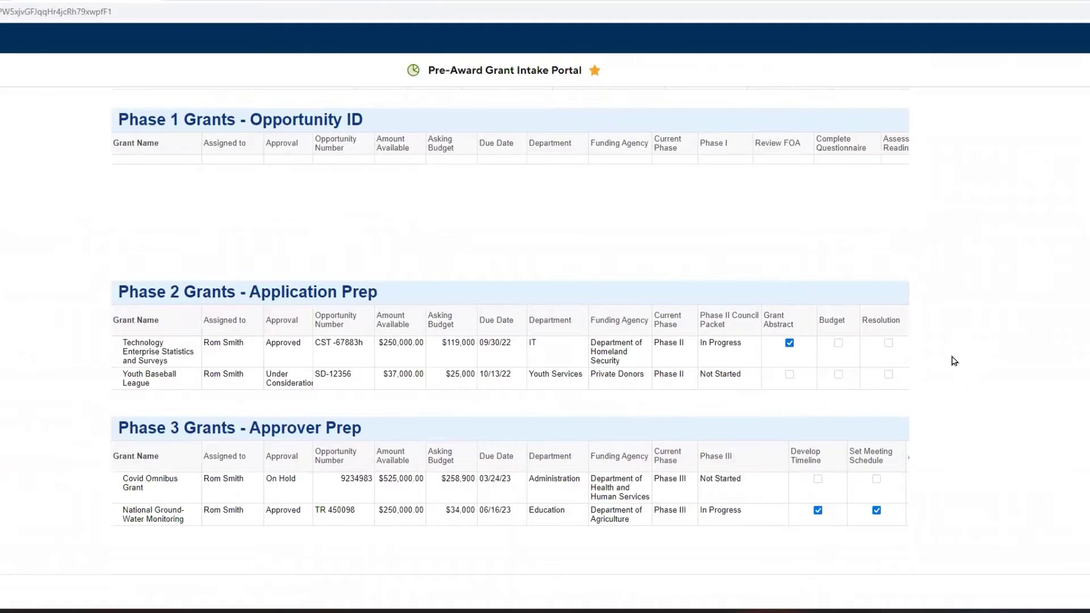
scroll(953, 361, up, 8)
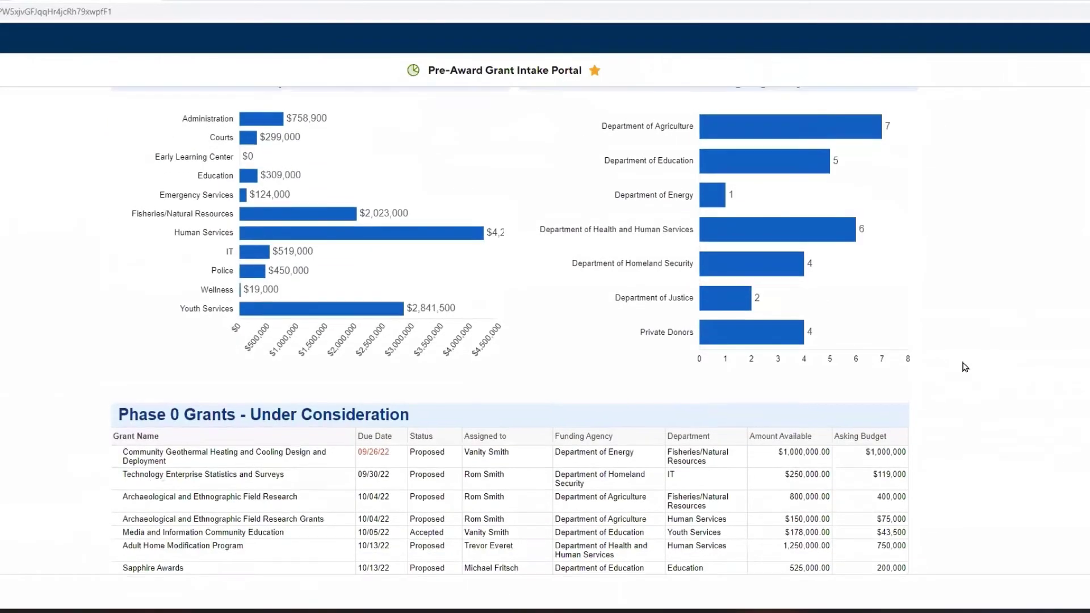
scroll(965, 367, up, 6)
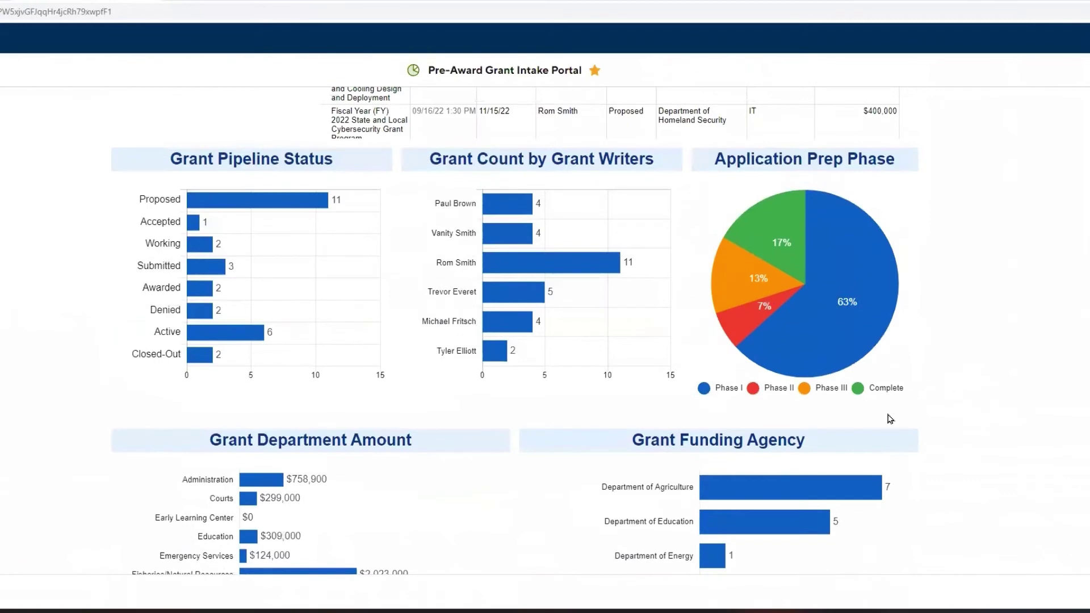
mouse_move(767, 206)
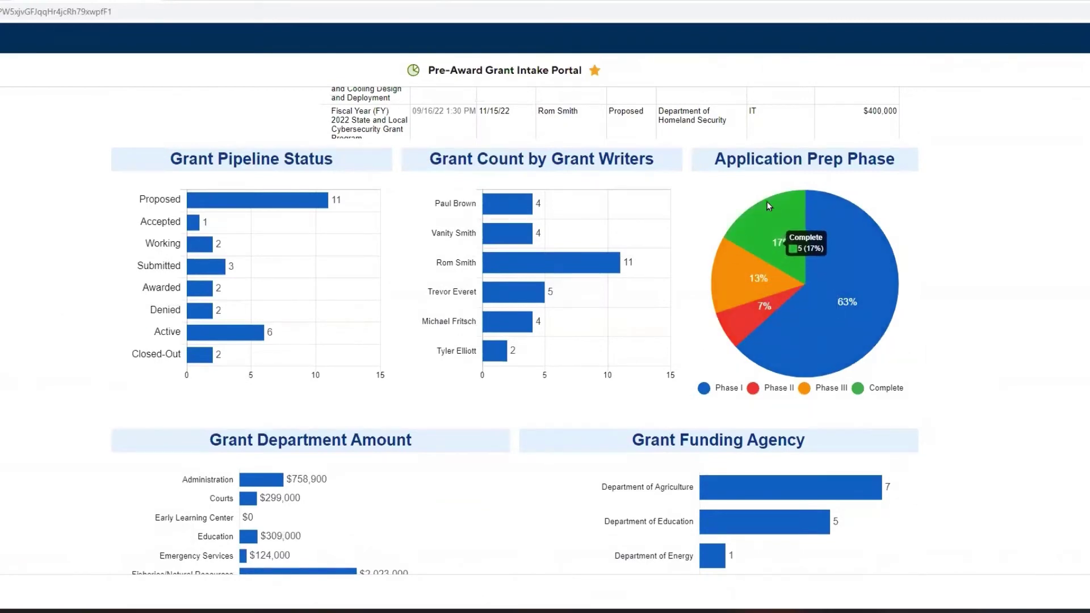
mouse_move(867, 230)
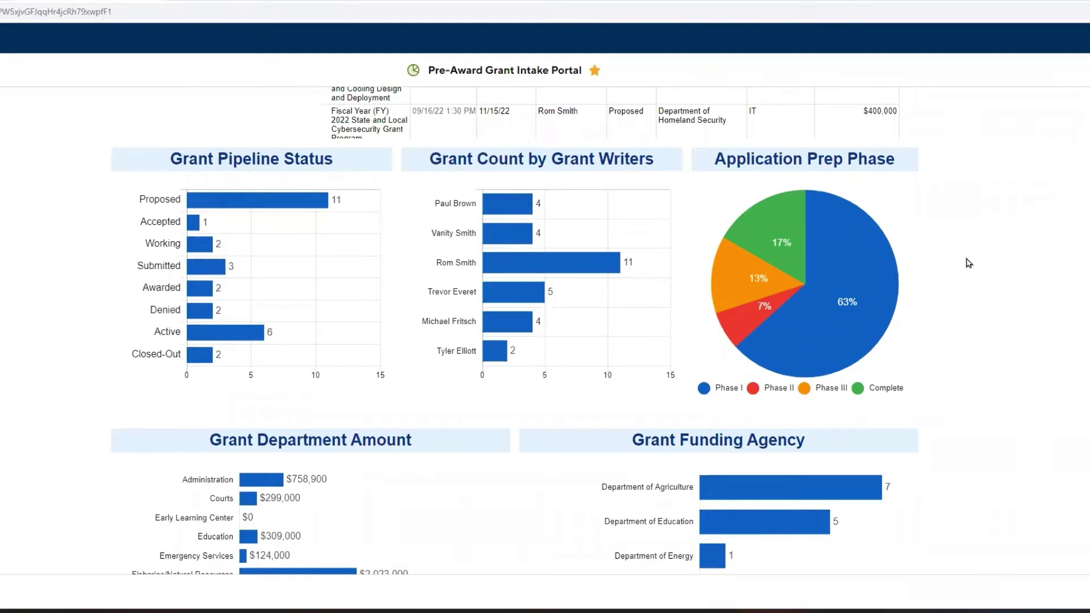
scroll(967, 263, down, 7)
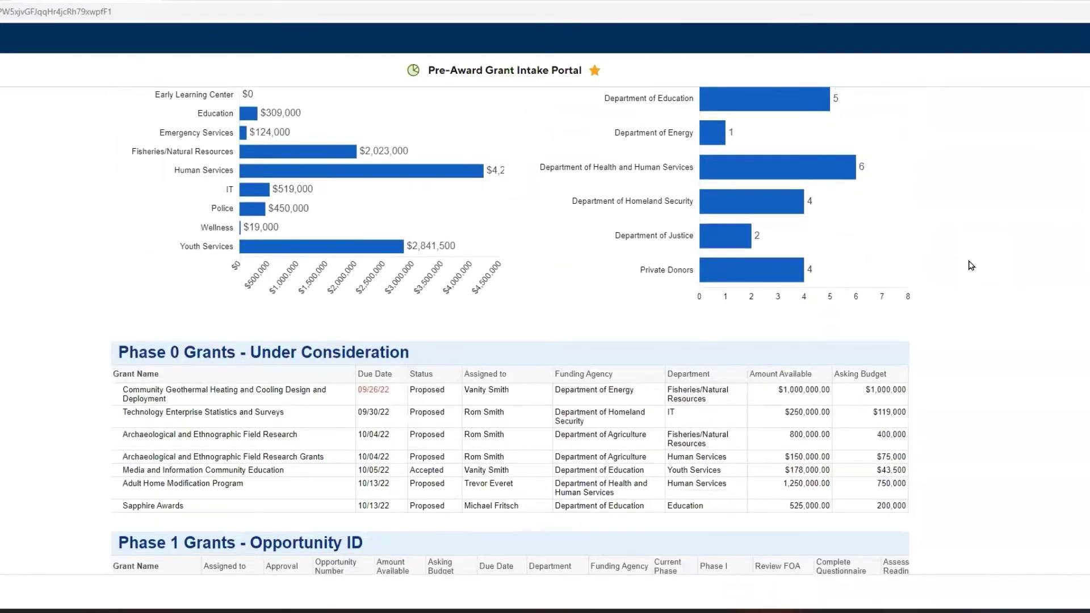
scroll(971, 265, down, 4)
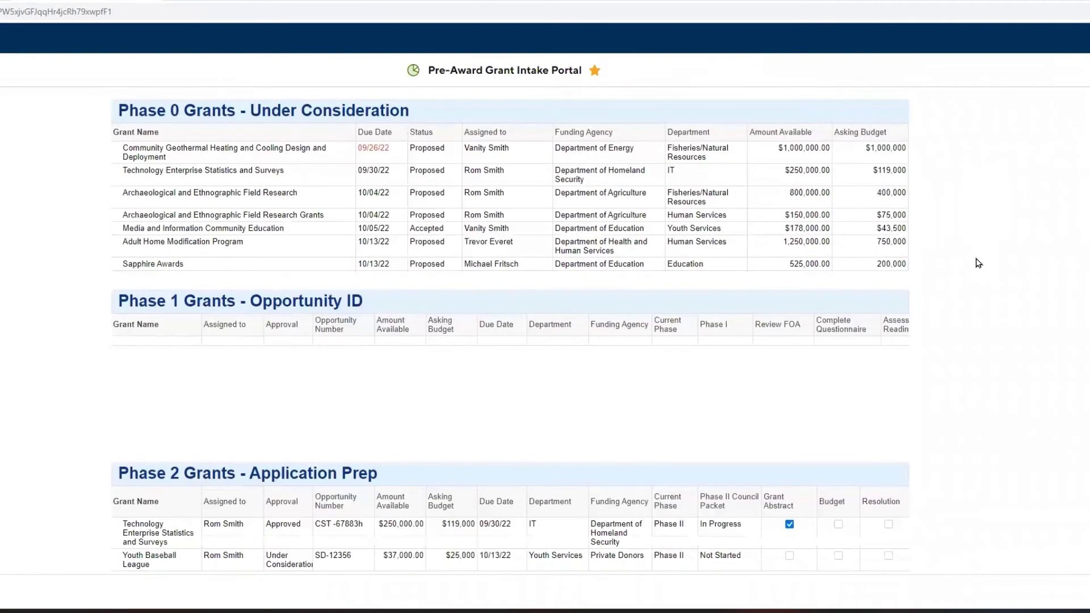
scroll(977, 263, down, 6)
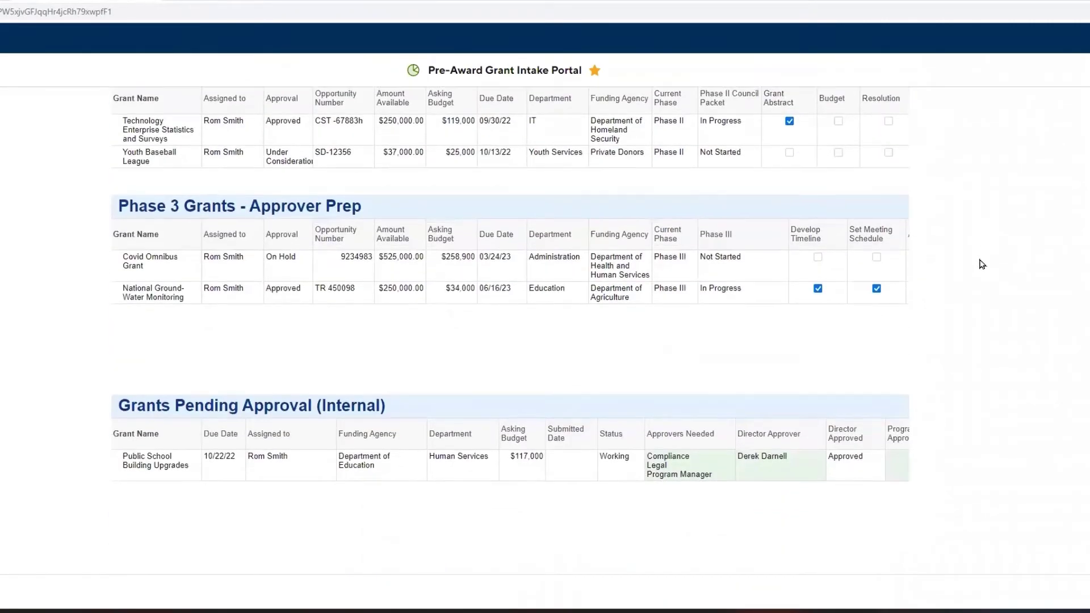
scroll(982, 263, down, 2)
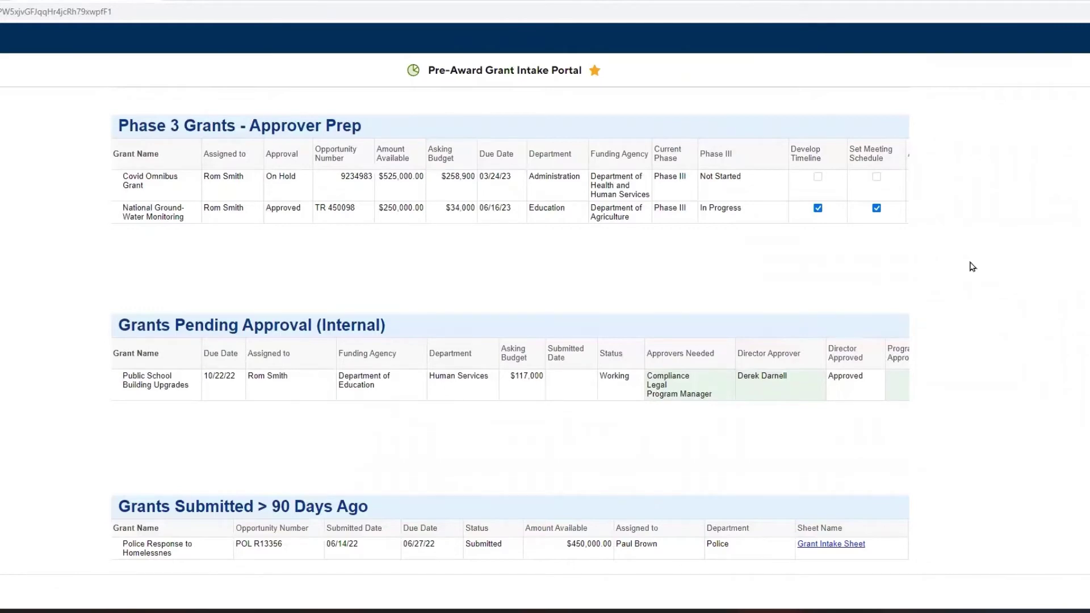
scroll(987, 269, down, 1)
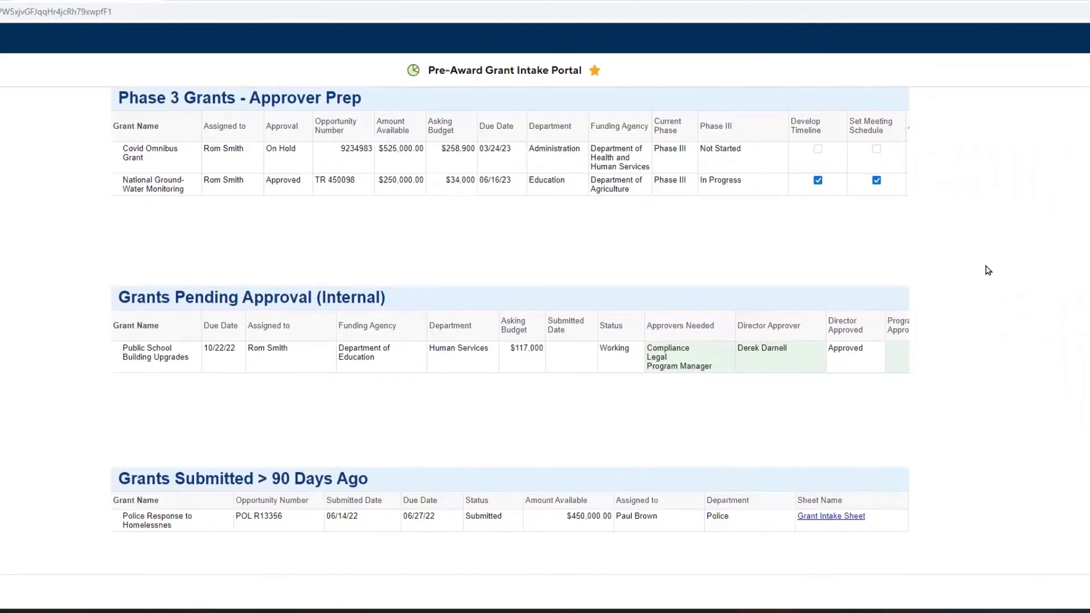
scroll(995, 271, down, 1)
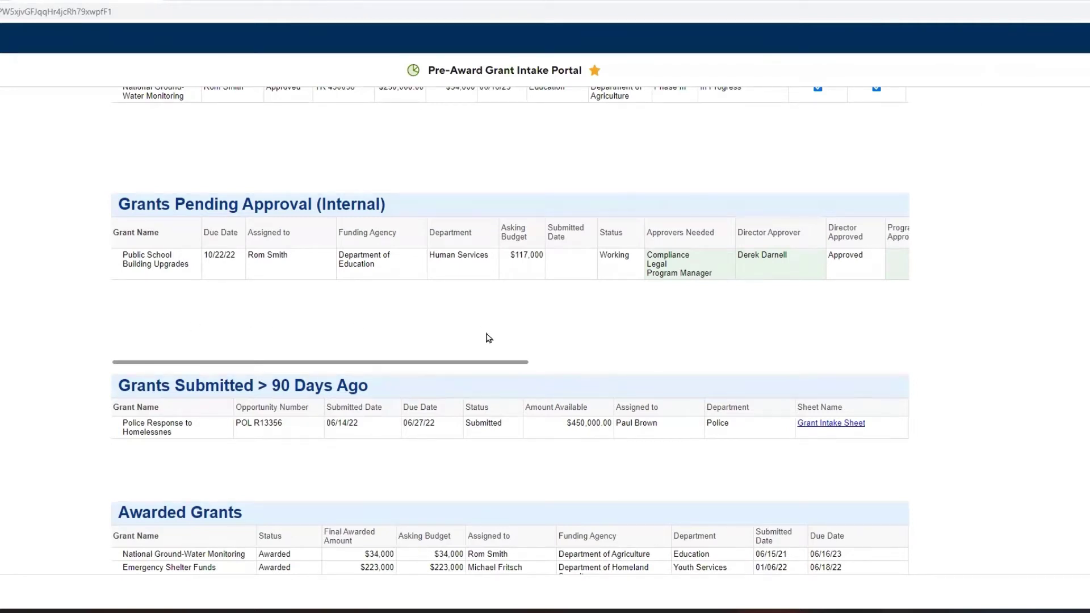
In the Grants Pending Approval report, enter the matching contact as Program Manger Approver for Public School Building Upgrades and save.
click(615, 211)
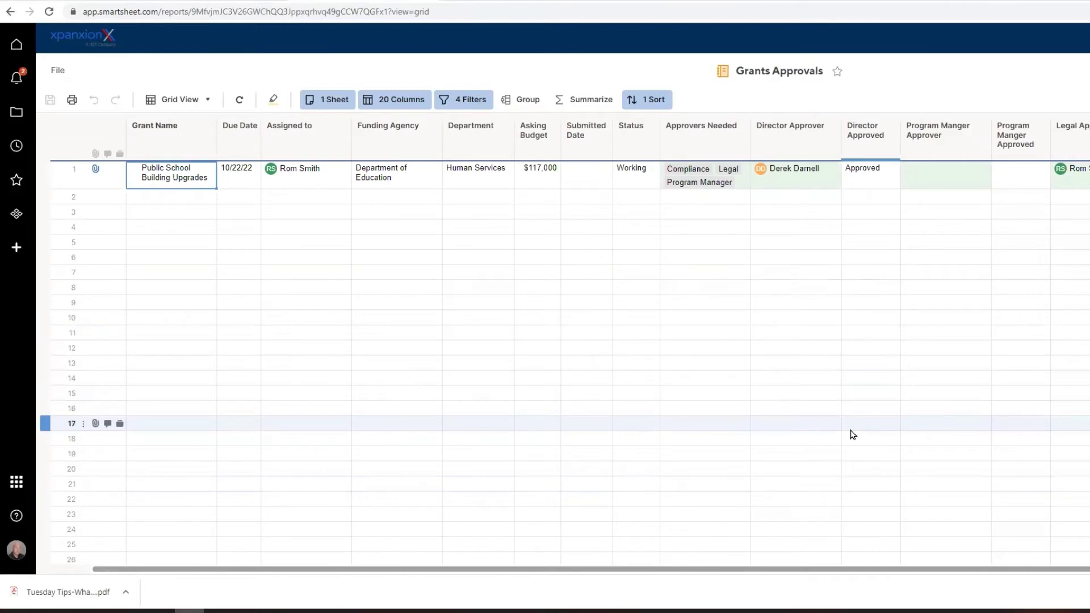
click(915, 177)
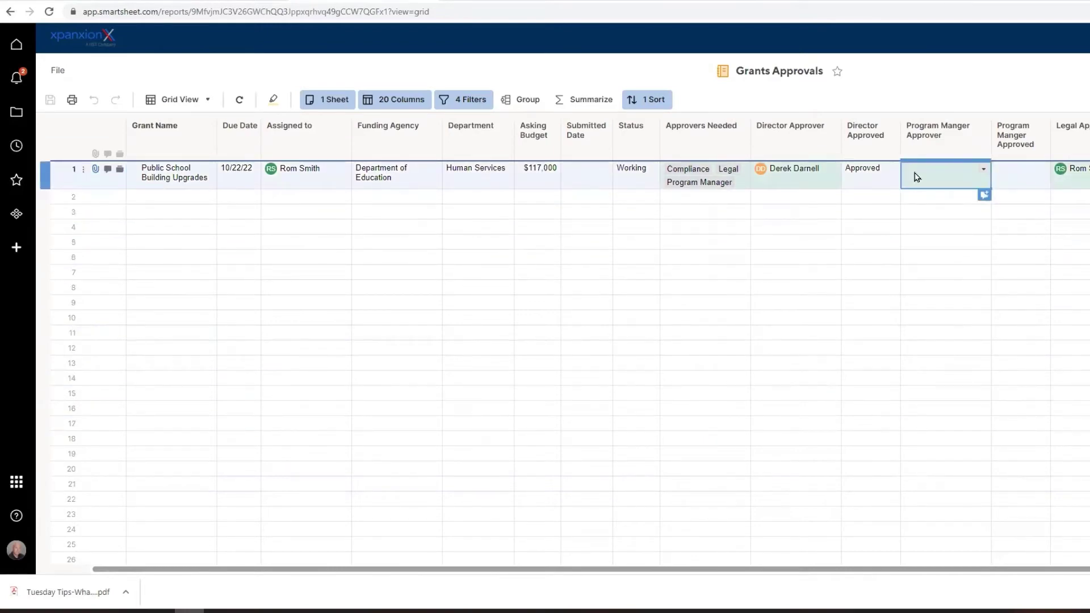
text(Mic)
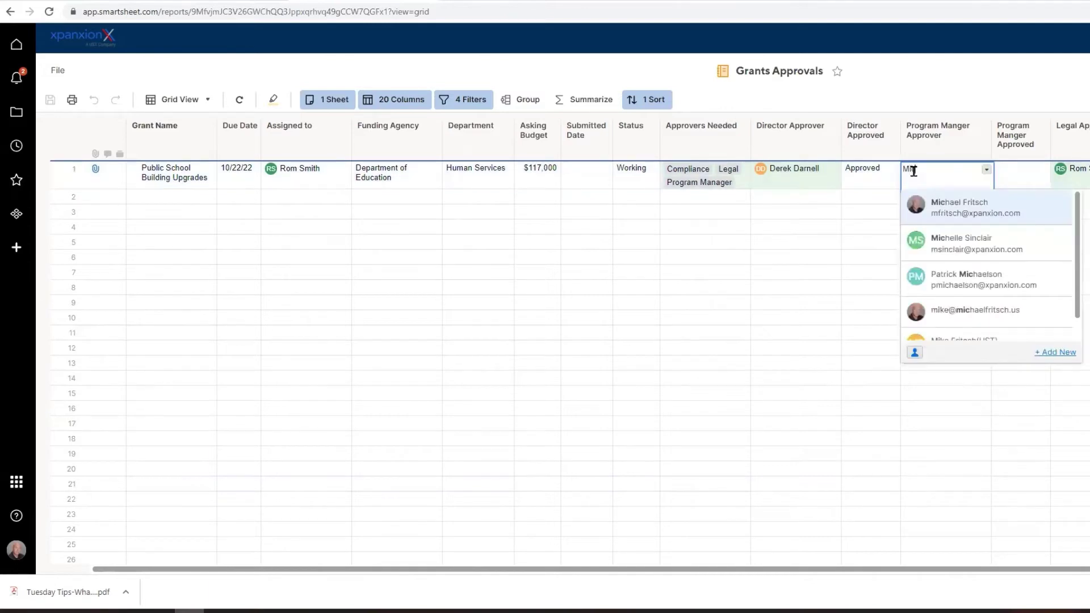
click(951, 207)
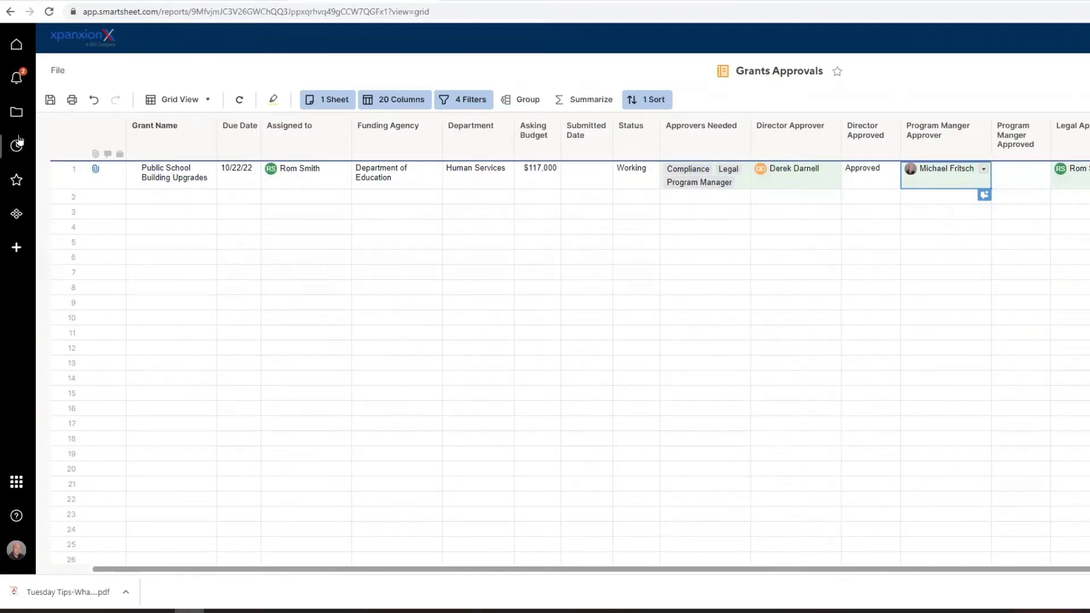
click(50, 99)
In the approval form, set Program Manger Approved to Approved and submit the update.
click(10, 11)
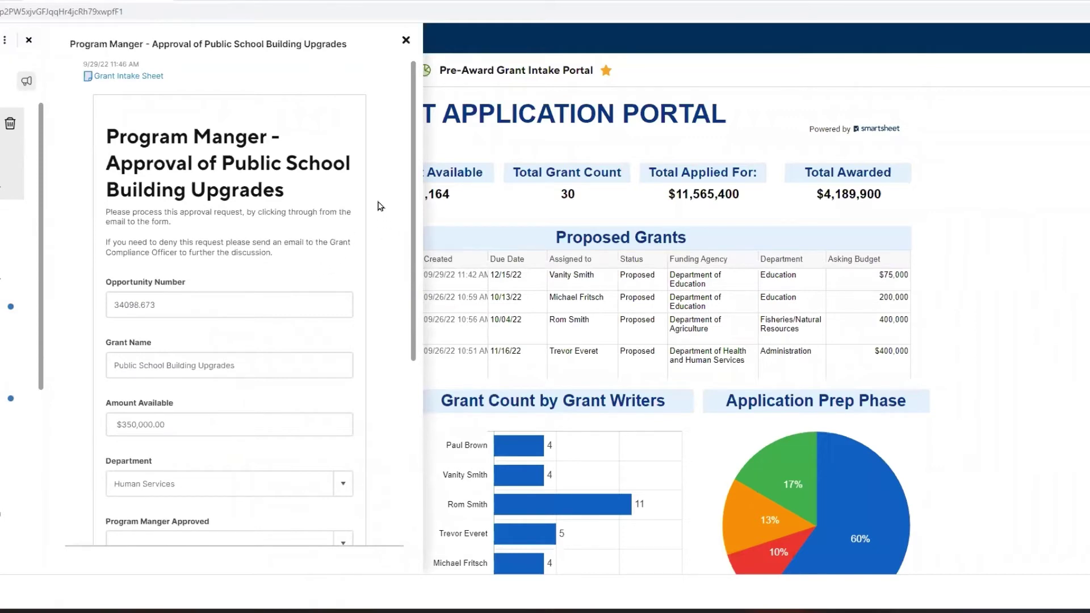
drag(415, 169, 407, 312)
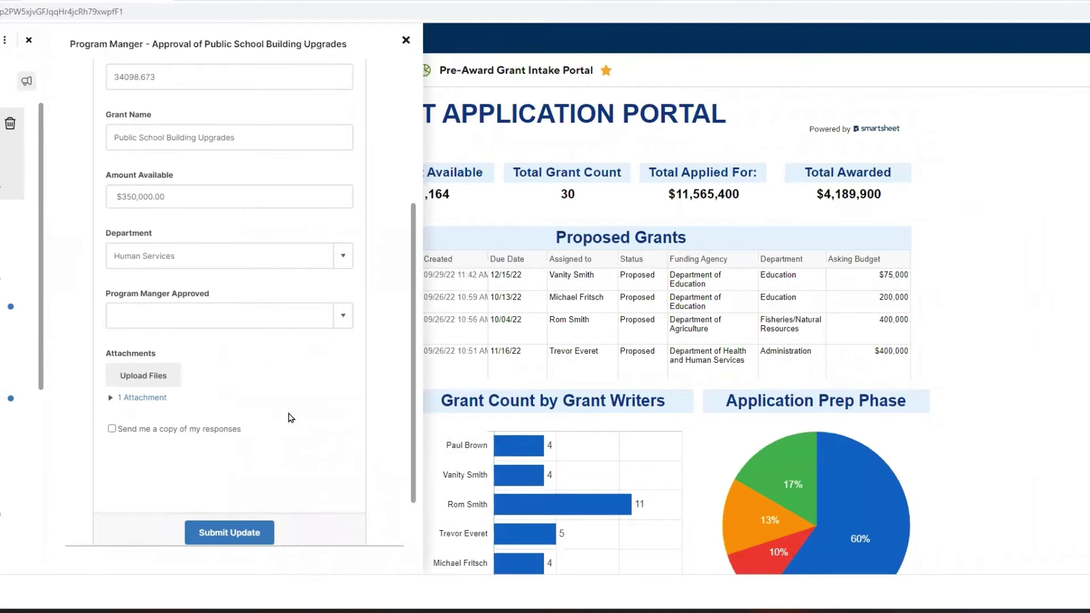
click(341, 322)
click(199, 356)
click(234, 532)
Close the approval side panels and scroll down the dashboard to the Phase grant tables.
click(405, 41)
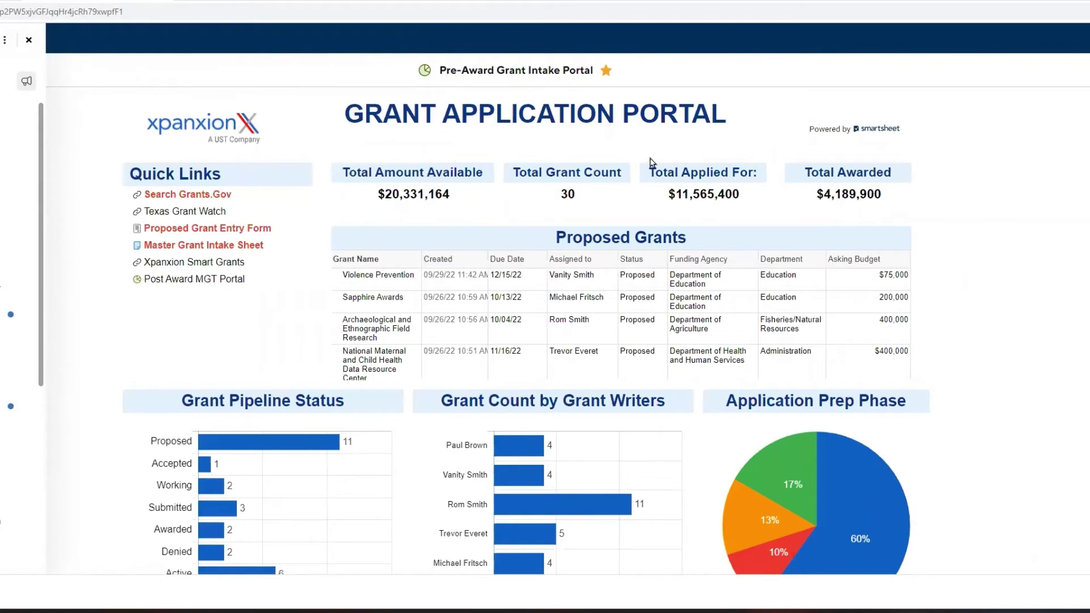
click(29, 41)
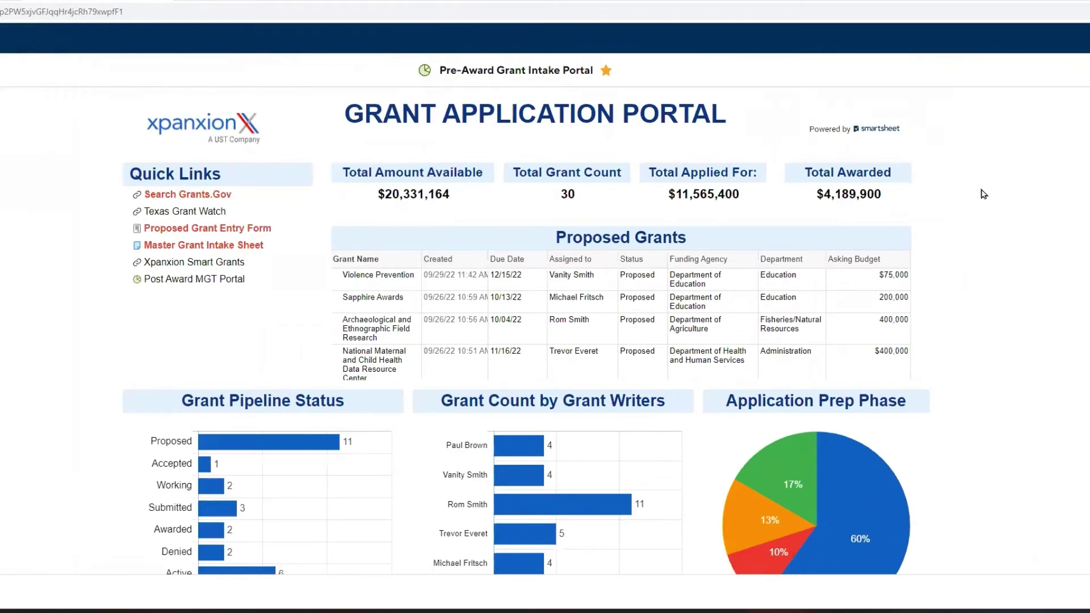
scroll(988, 293, down, 5)
scroll(993, 294, down, 12)
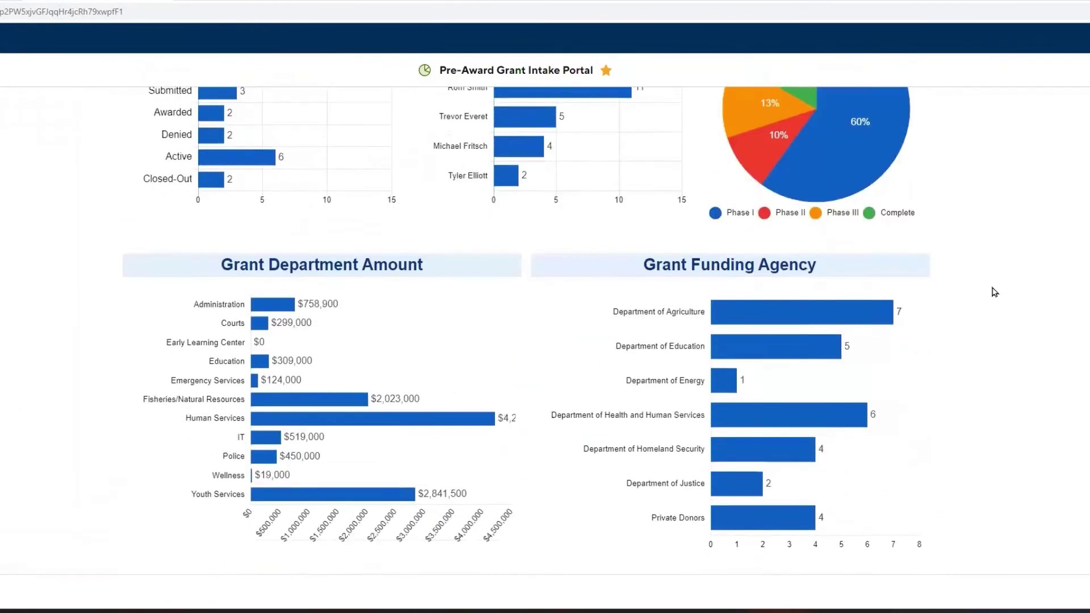
scroll(994, 293, down, 12)
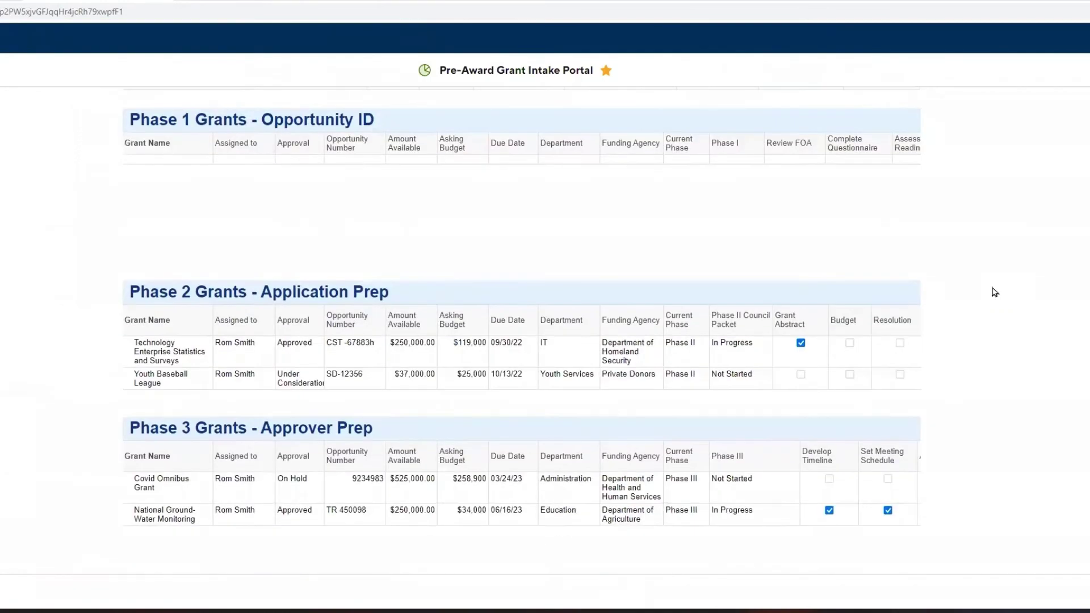